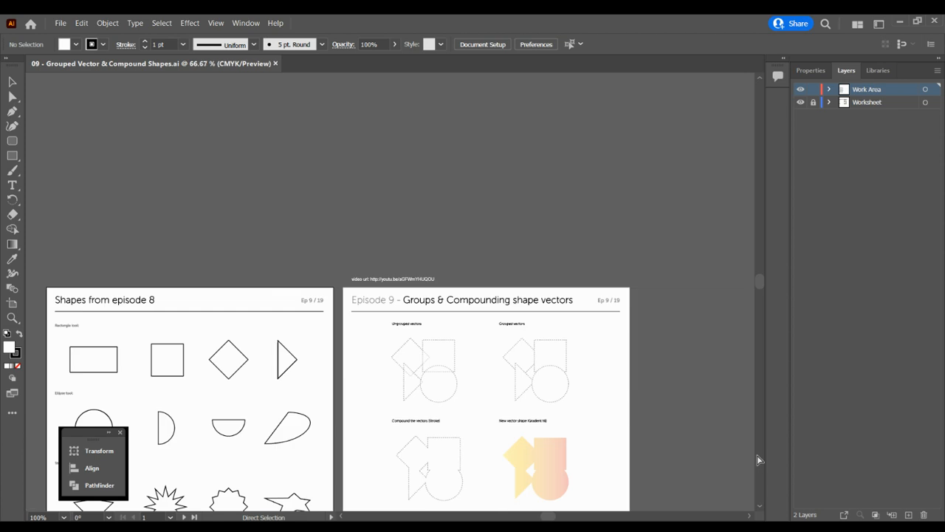
Copy the diamond and the square from the shapes page onto their matching outlines under "Ungrouped vectors"
key("ctrl+0")
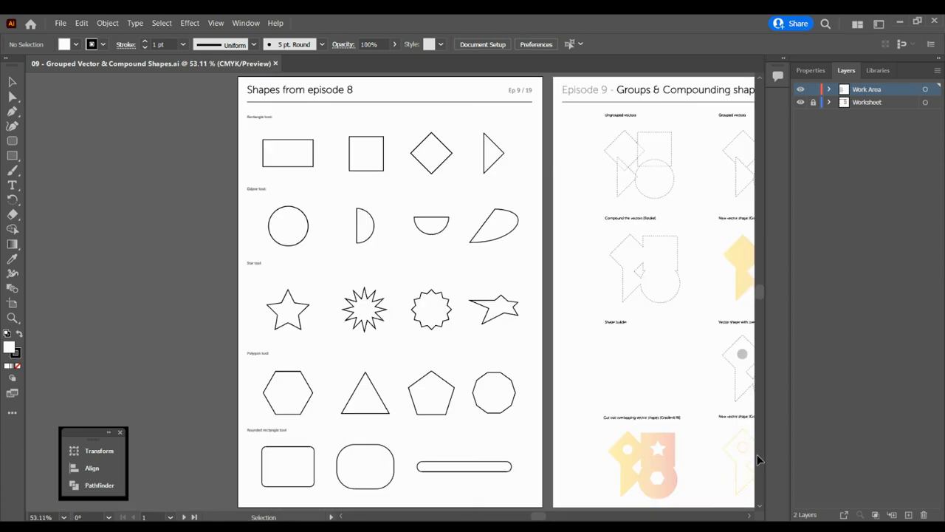
left_click(749, 516)
left_click(749, 516)
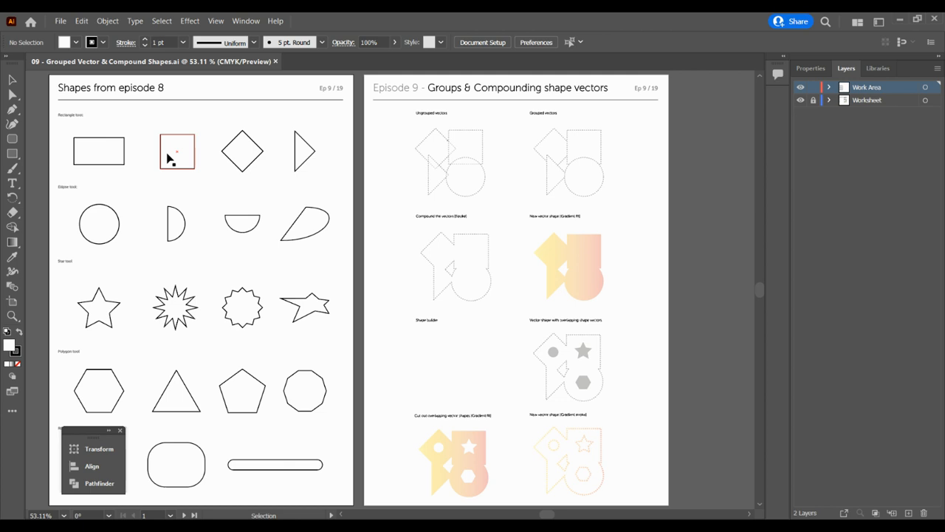
scroll(430, 161, "up", 1)
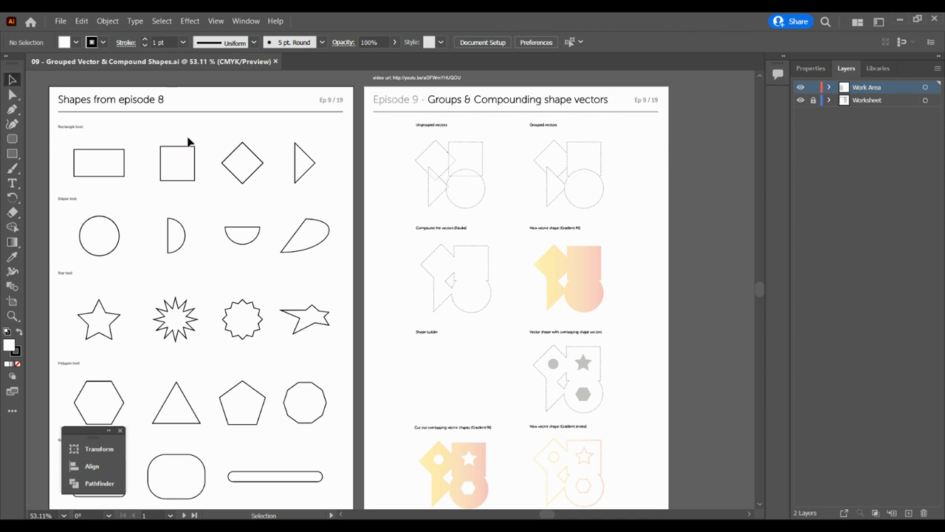
left_click(241, 161)
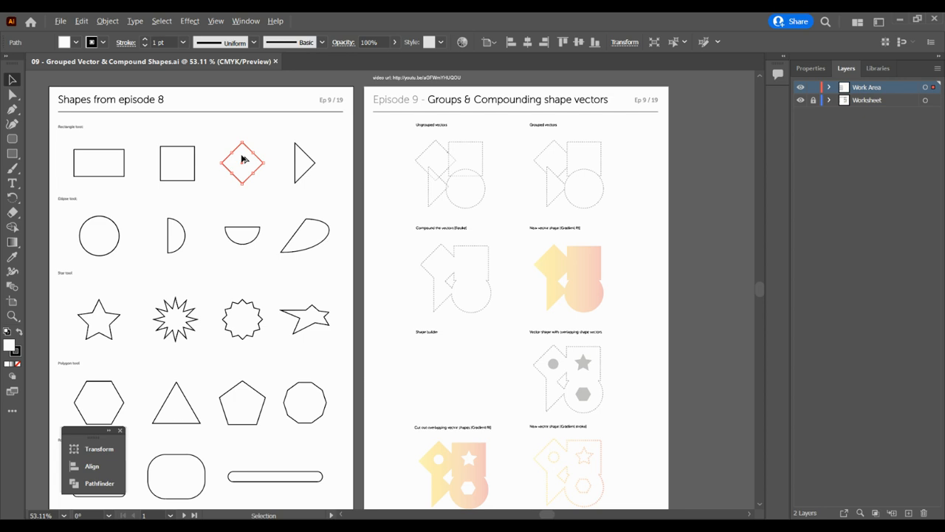
left_click_drag(242, 160, 435, 155)
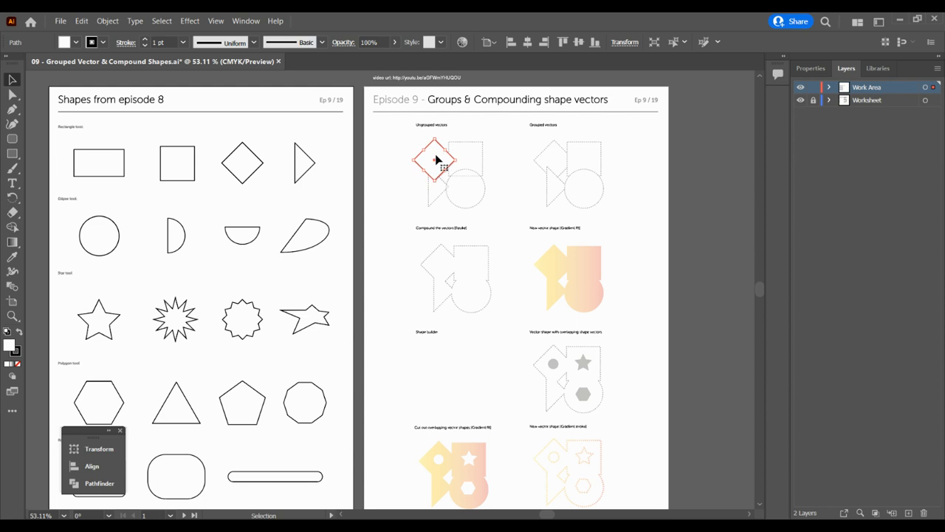
left_click(186, 171)
left_click_drag(187, 171, 475, 166)
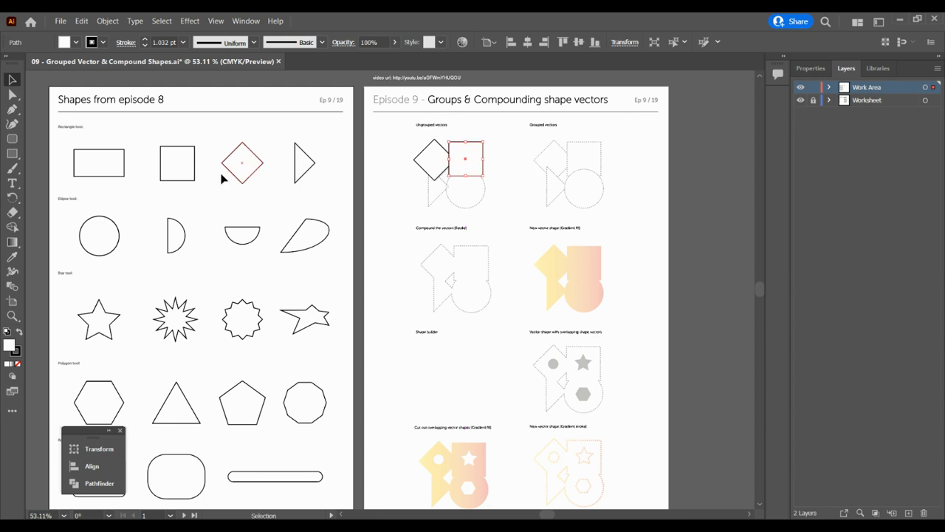
Copy the triangle and the circle from the shapes page onto their matching outlines under "Ungrouped vectors"
left_click(306, 161)
left_click_drag(305, 161, 439, 185)
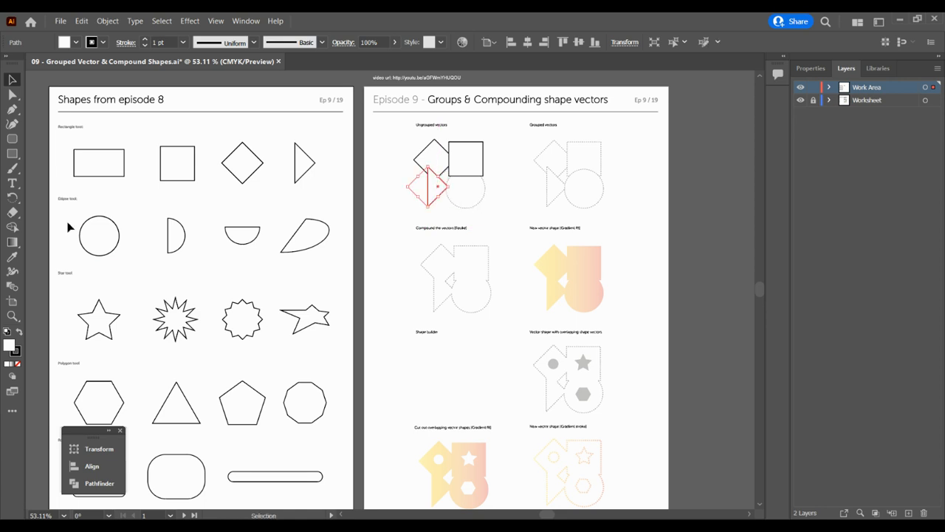
left_click(101, 234)
left_click_drag(101, 234, 466, 187)
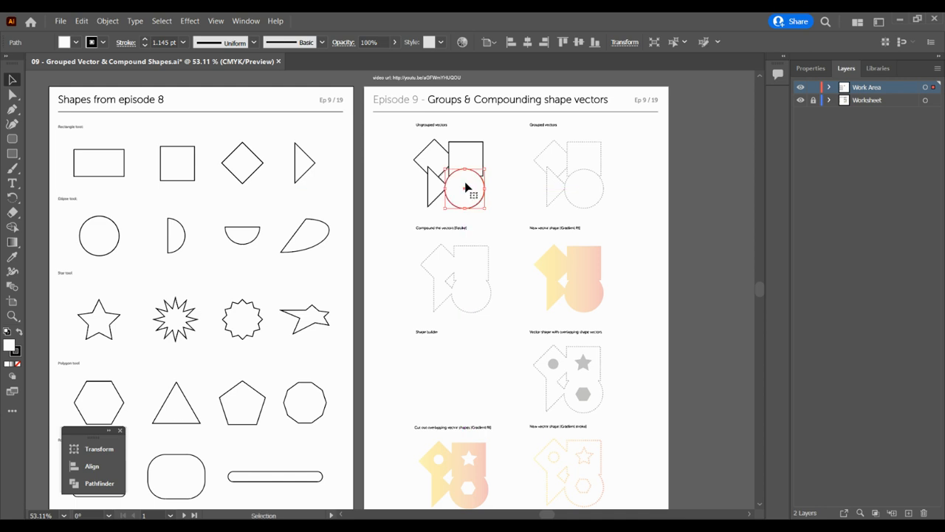
left_click(500, 194)
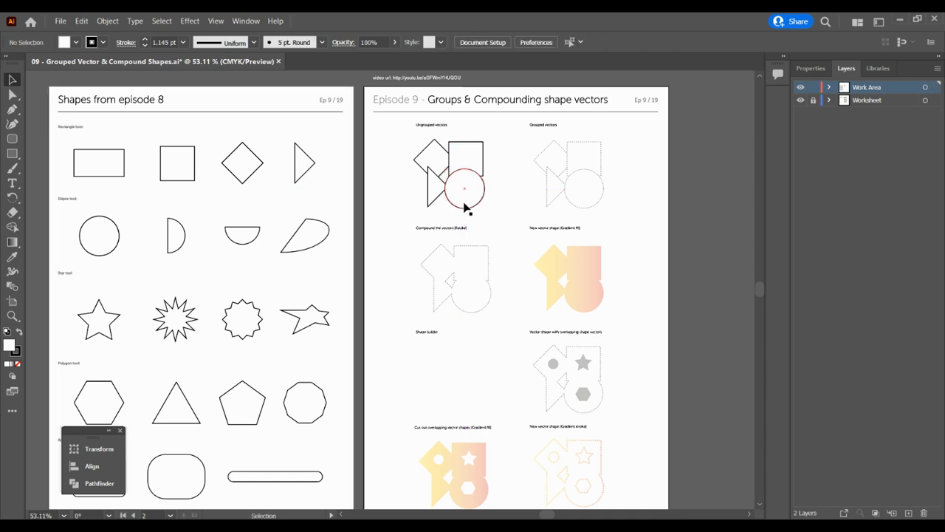
Try moving the circle alone out of the ungrouped arrangement and undo the move
left_click_drag(467, 209, 553, 238)
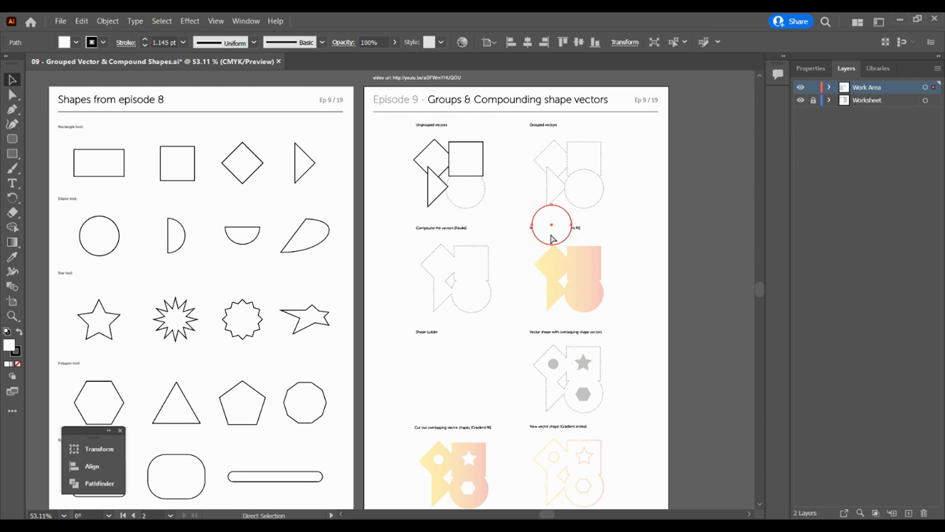
key("ctrl+z")
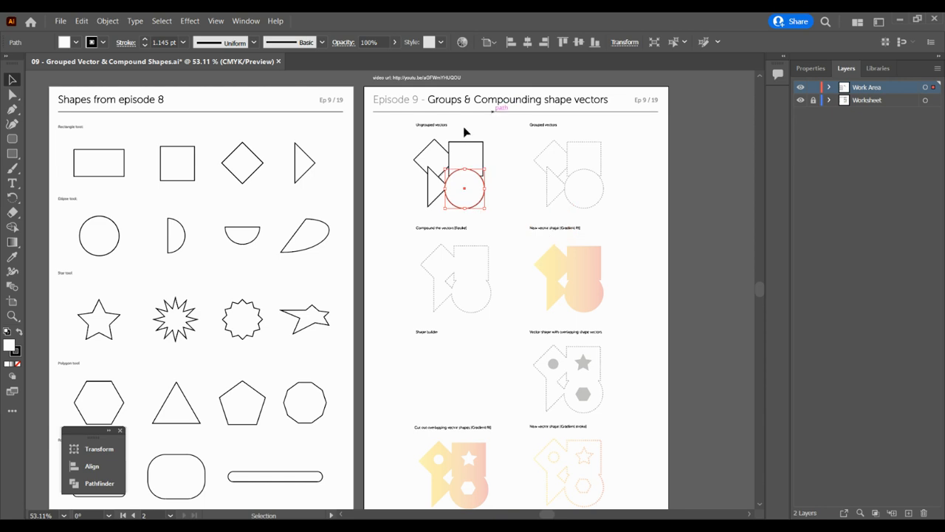
left_click(514, 204)
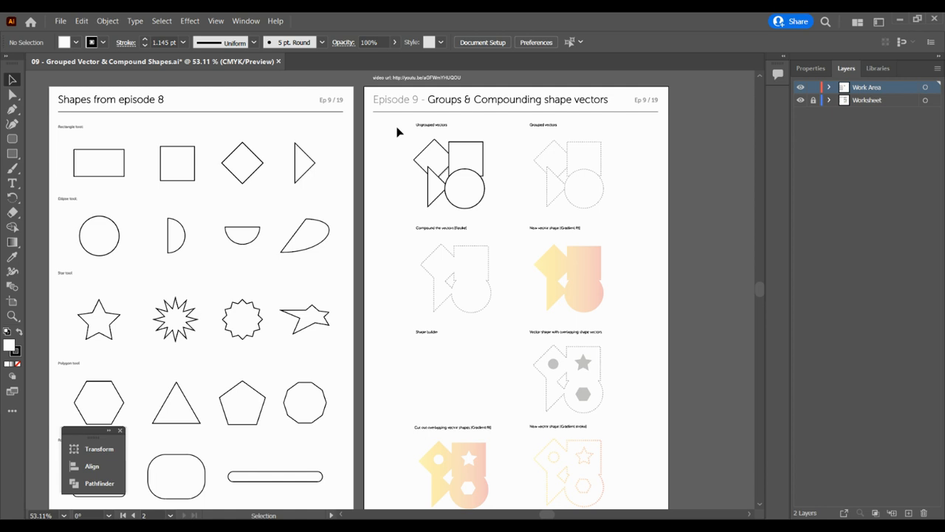
Copy the four ungrouped shapes onto the "Grouped vectors" outline and group the copies
left_click_drag(397, 129, 505, 218)
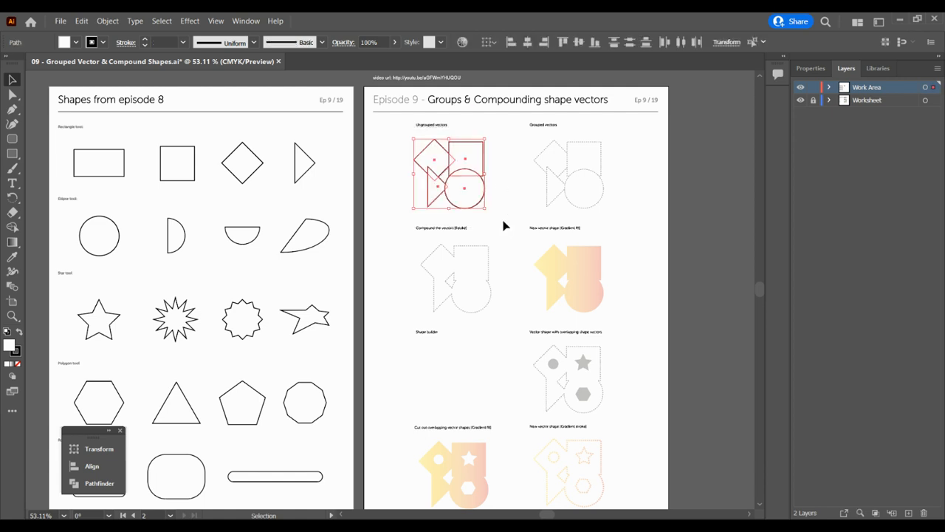
left_click_drag(475, 196, 593, 195)
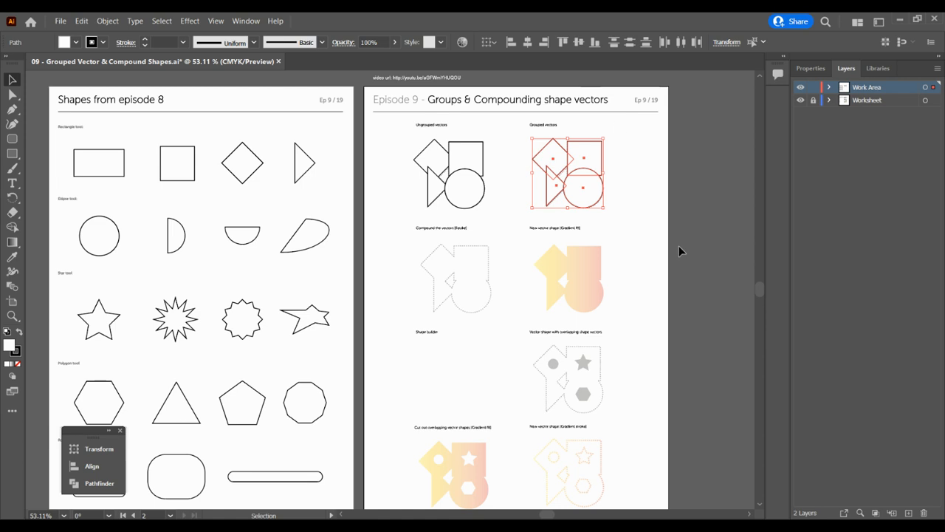
key("a")
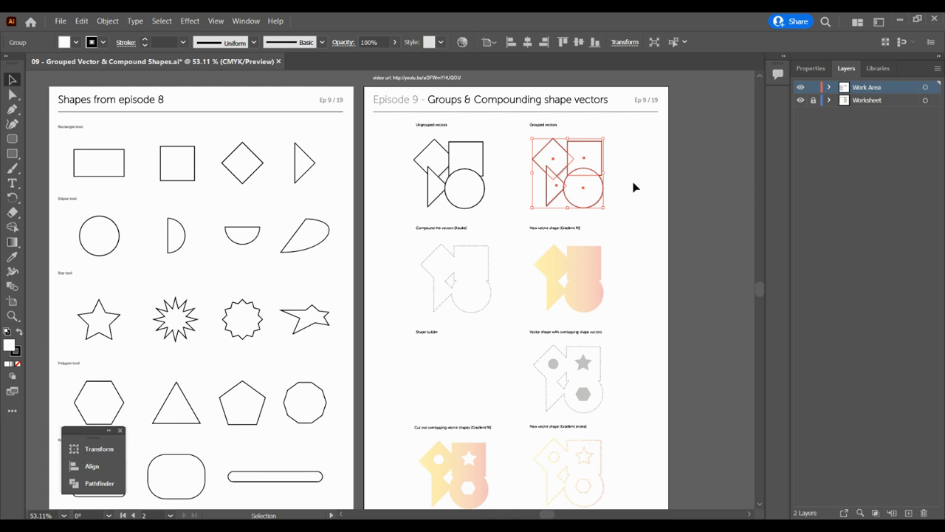
key("v")
left_click(611, 169)
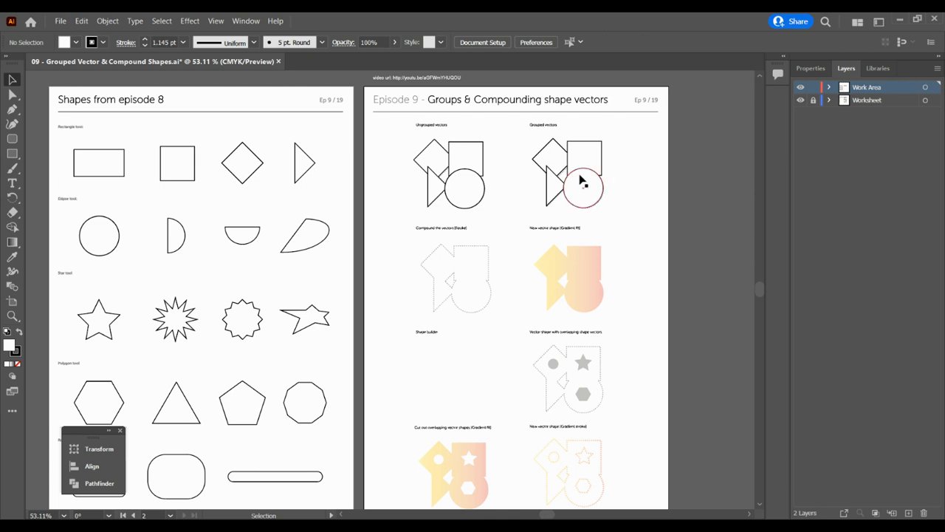
Move the grouped shapes as one object and nudge the group into line with the "Grouped vectors" outline
mouse_move(583, 188)
left_mouse_down()
mouse_move(638, 230)
mouse_move(587, 175)
mouse_move(583, 185)
left_mouse_up()
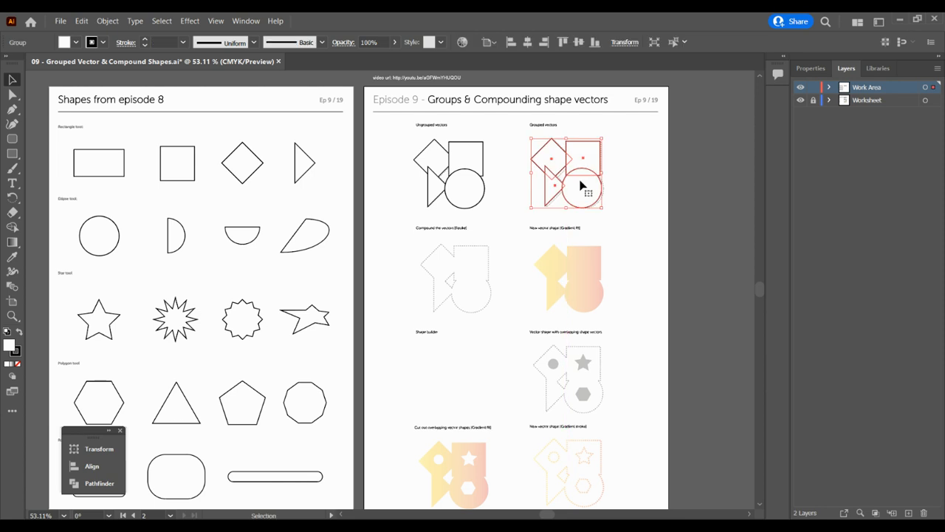
key("Right")
key("Right")
key("Down")
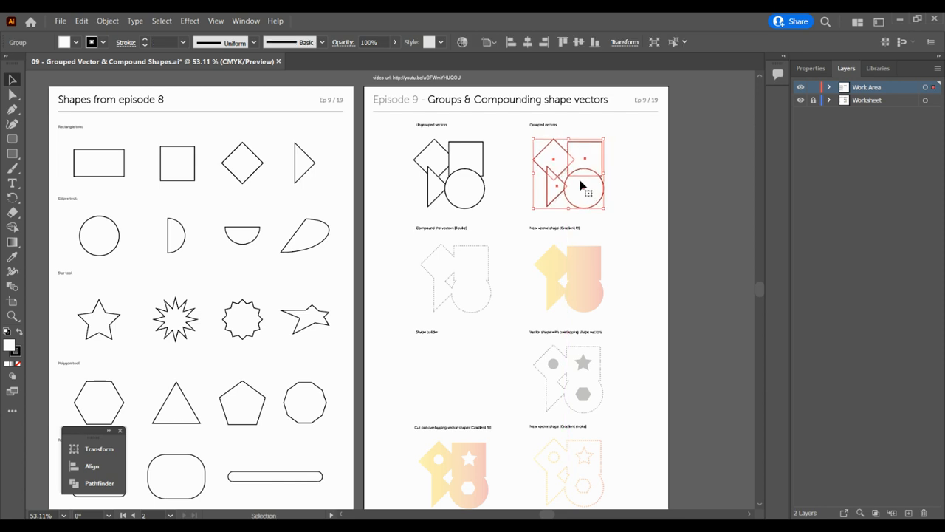
left_click(641, 159)
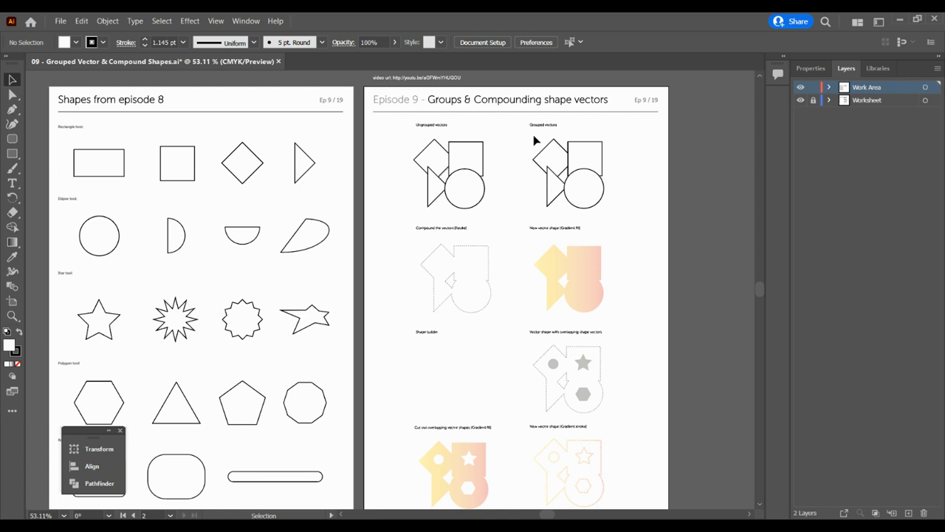
Copy the group onto the "Compound the vectors" outline and nudge the copy up to match it
left_click_drag(533, 136, 637, 230)
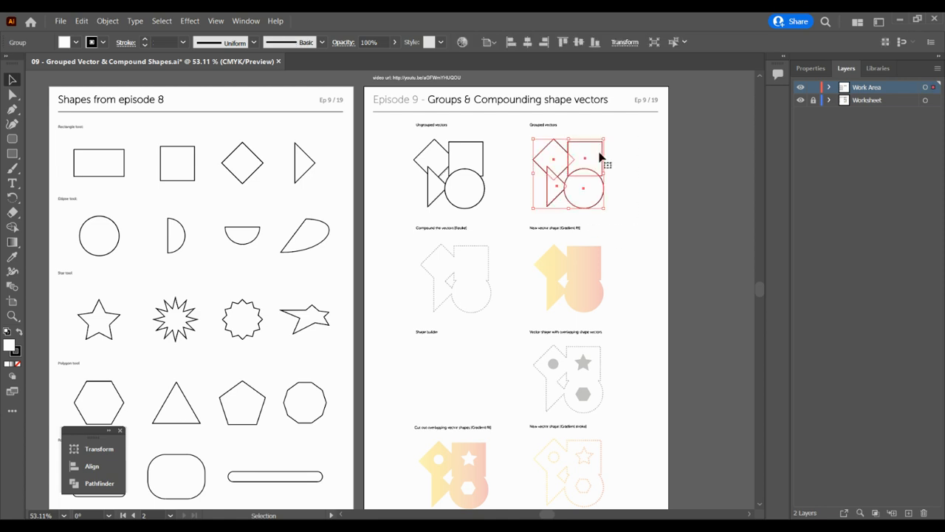
left_click_drag(595, 162, 480, 273)
key("Up")
key("Up")
key("Up")
key("Up")
key("Up")
key("Up")
key("Up")
key("Up")
key("Up")
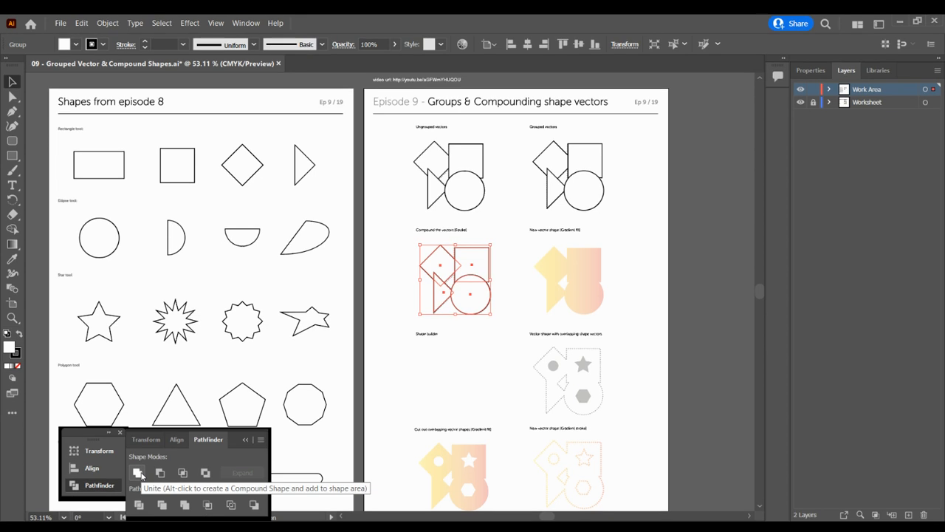
Unite the copied group with Pathfinder and duplicate the united shape onto the "New vector shape (Gradient fill)" example
left_click(141, 475)
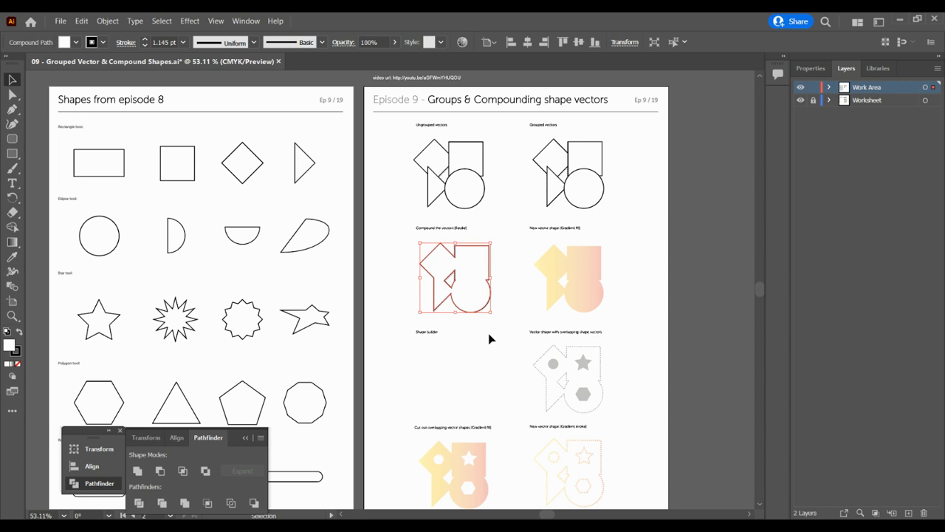
left_click(515, 305)
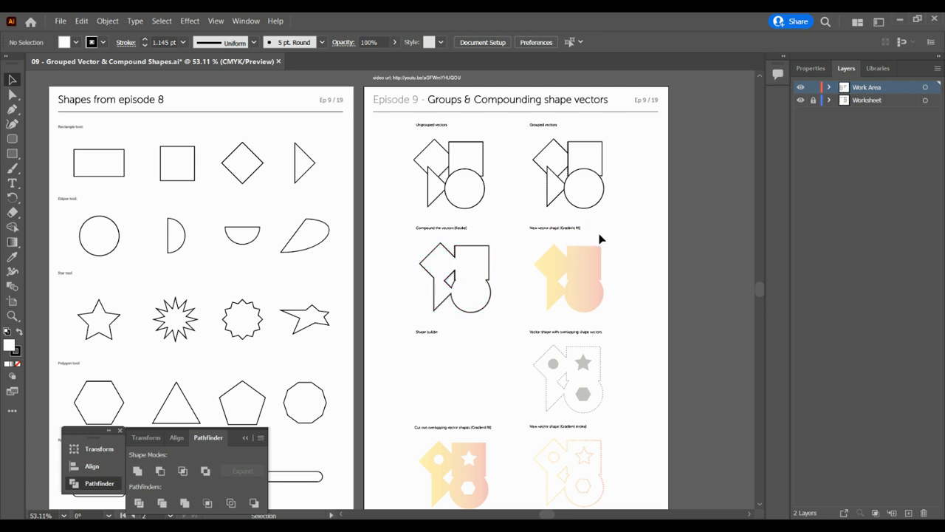
left_click(467, 271)
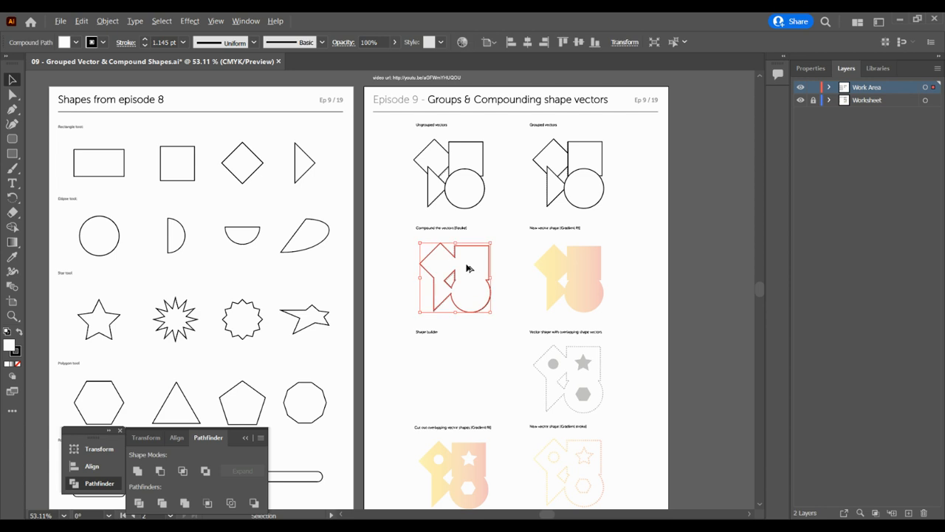
left_click_drag(467, 271, 579, 270)
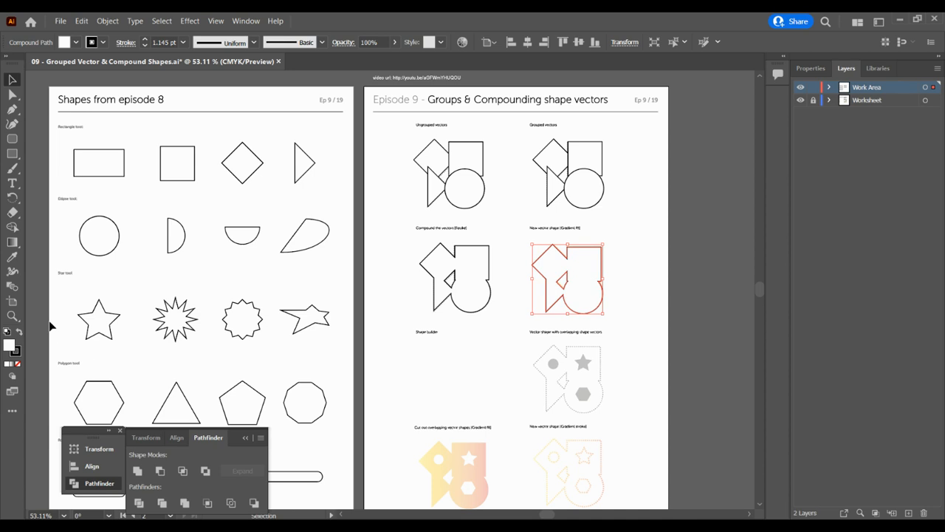
Show the full set of swatches and fill the duplicated compound shape with the yellow-to-orange gradient swatch
left_click(246, 23)
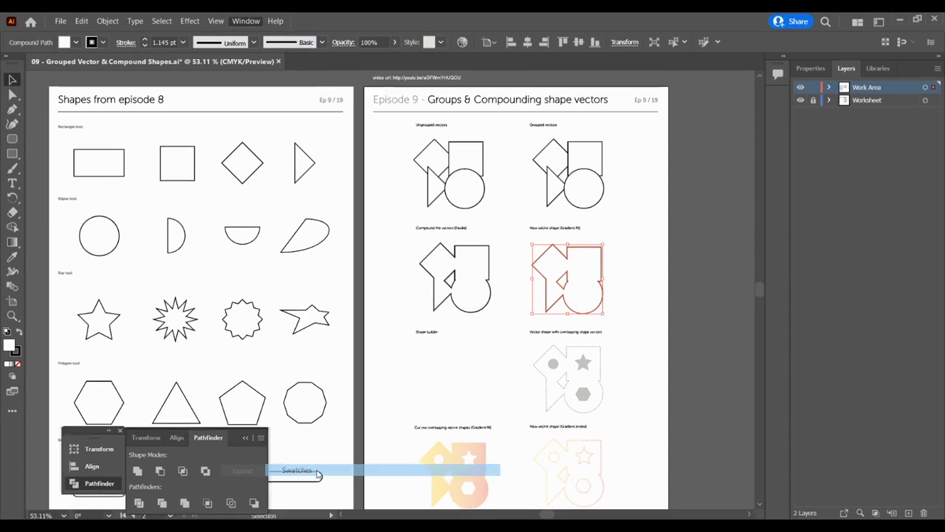
left_click(317, 468)
left_click_drag(628, 130, 745, 101)
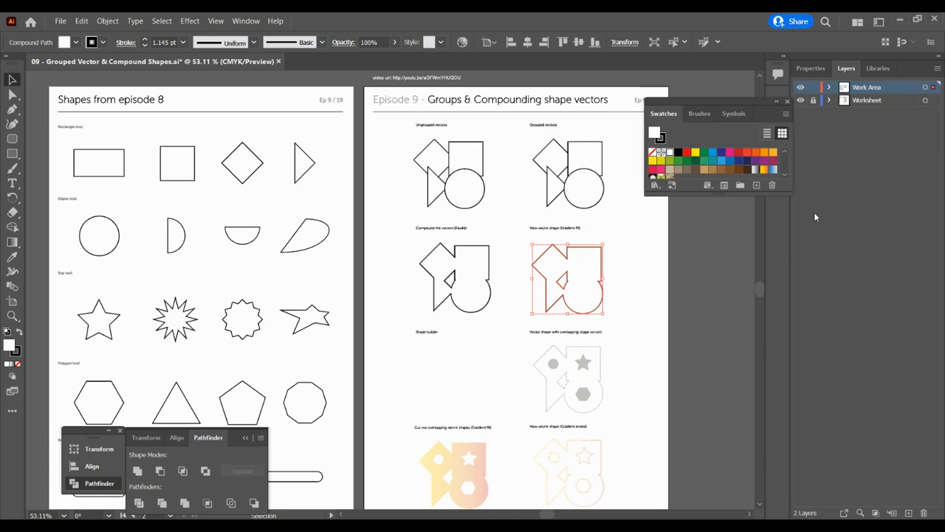
left_click_drag(792, 195, 802, 289)
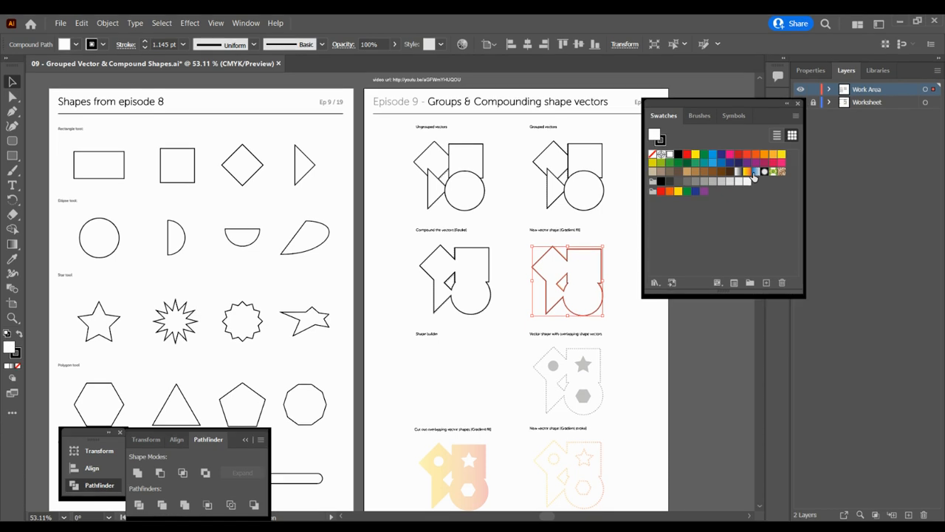
left_click(747, 170)
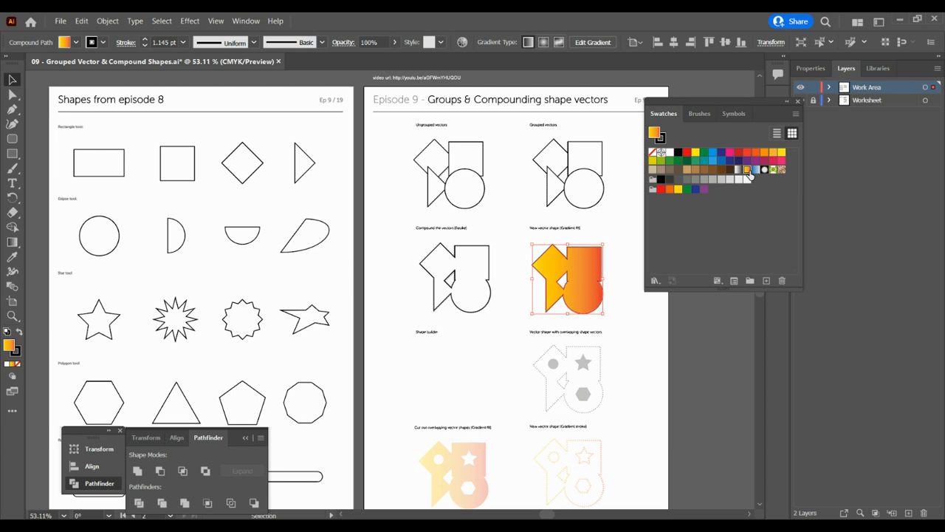
Remove the stroke from the gradient-filled shape and deselect it
left_click(18, 351)
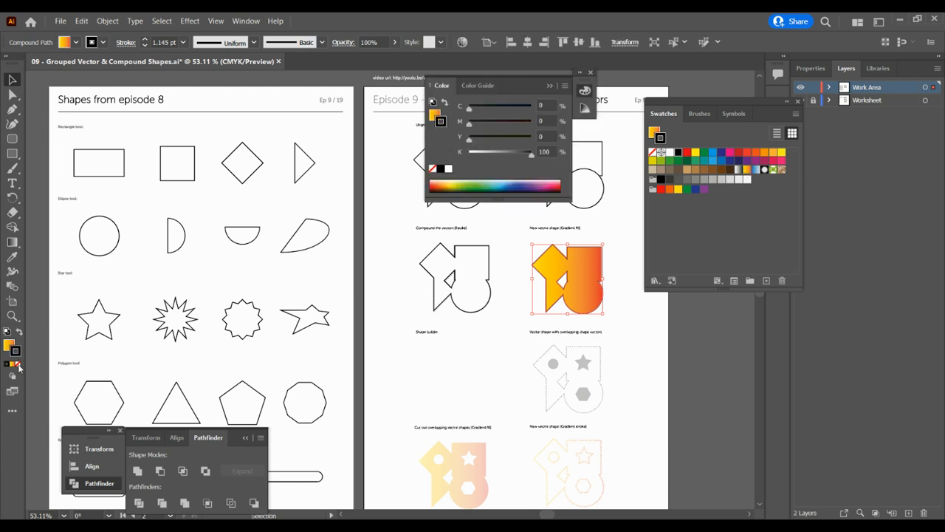
left_click(17, 364)
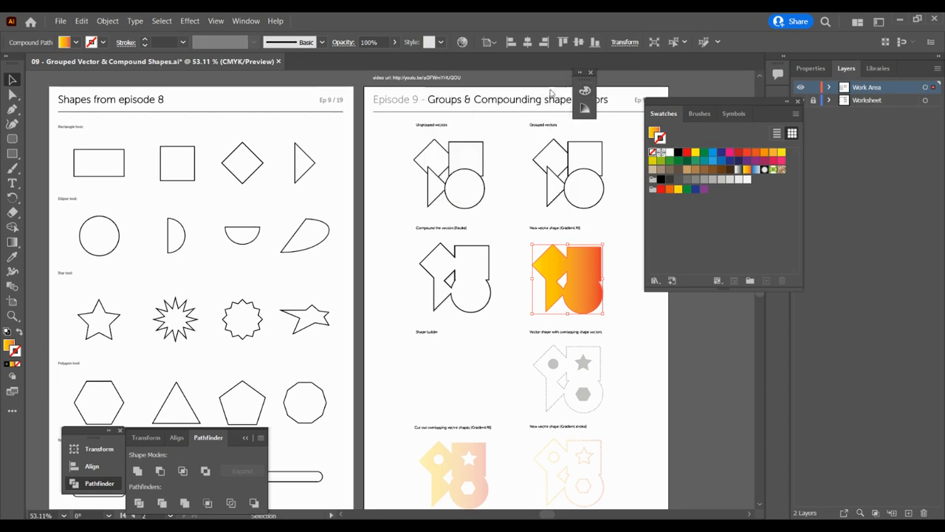
left_click(622, 253)
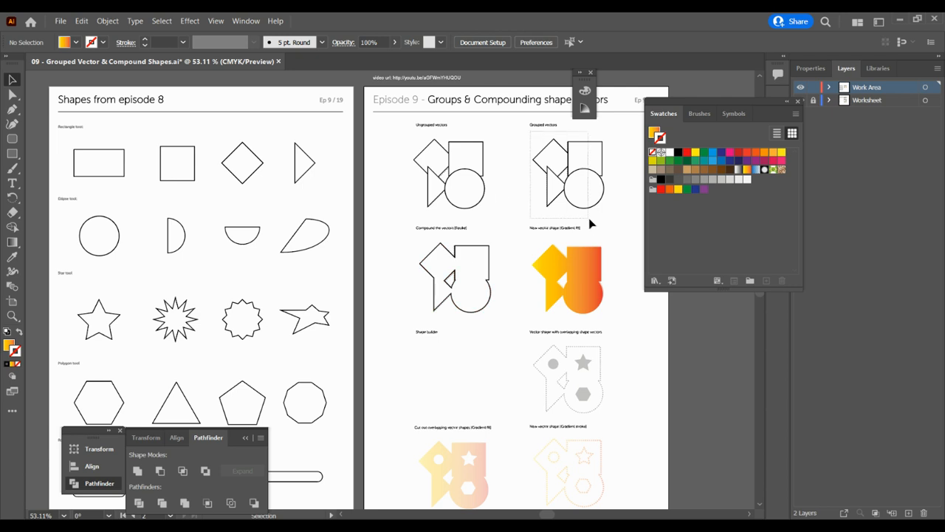
Copy the four ungrouped shapes into the empty space under "Shape builder" and activate the Shape Builder tool
left_click_drag(589, 218, 402, 220)
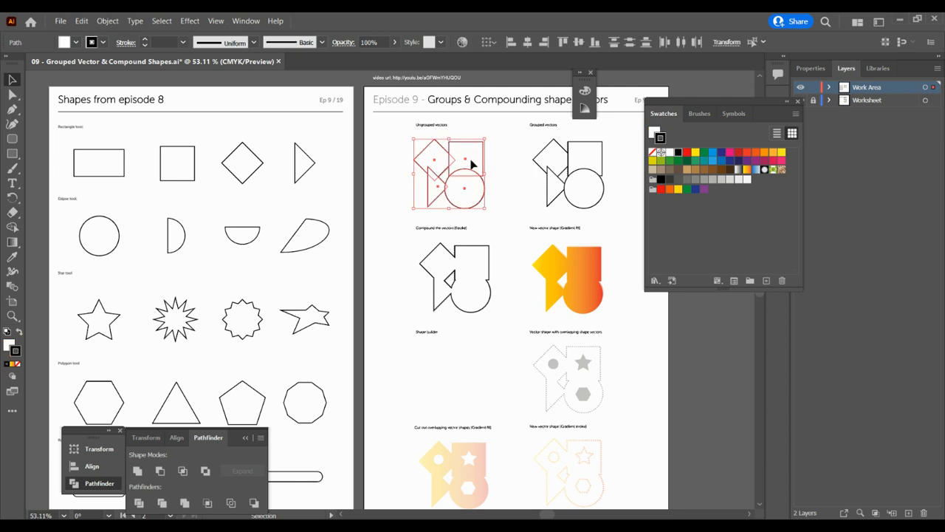
left_click_drag(480, 164, 473, 367)
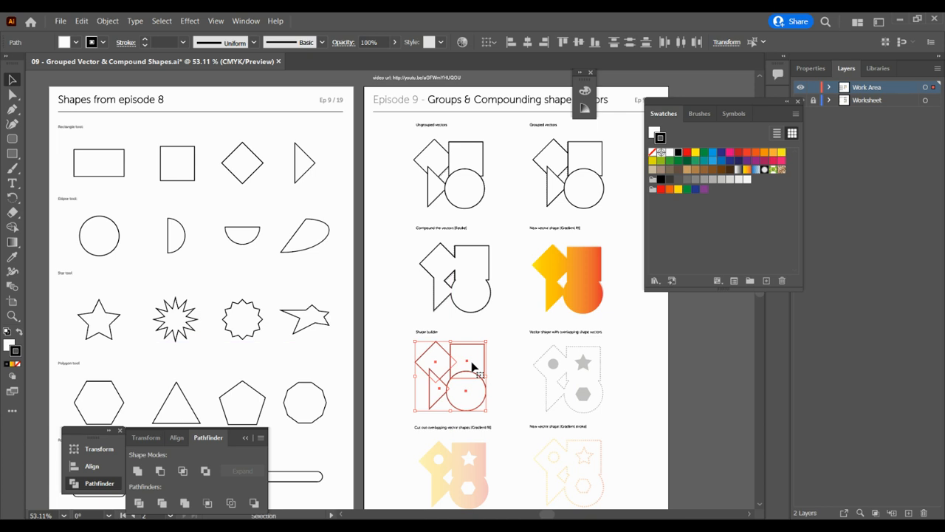
left_click(15, 229)
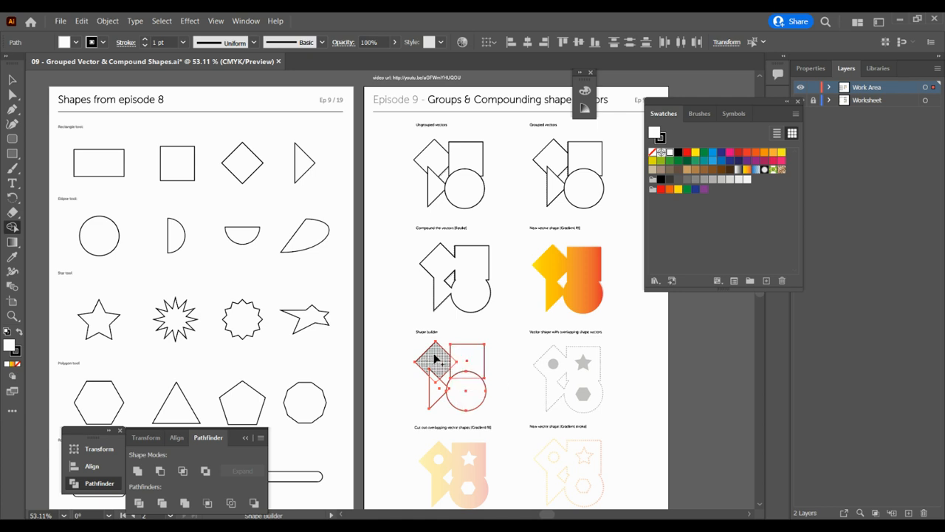
Merge the diamond, square and circle of the "Shape builder" copy into one shape, leaving the triangle separate
mouse_move(436, 361)
left_mouse_down()
mouse_move(474, 372)
mouse_move(449, 393)
left_mouse_up()
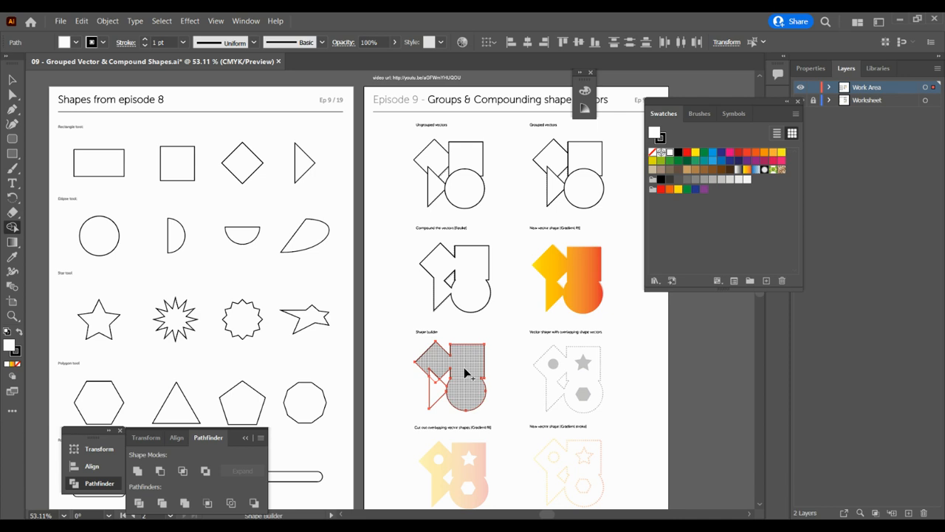
left_click(12, 81)
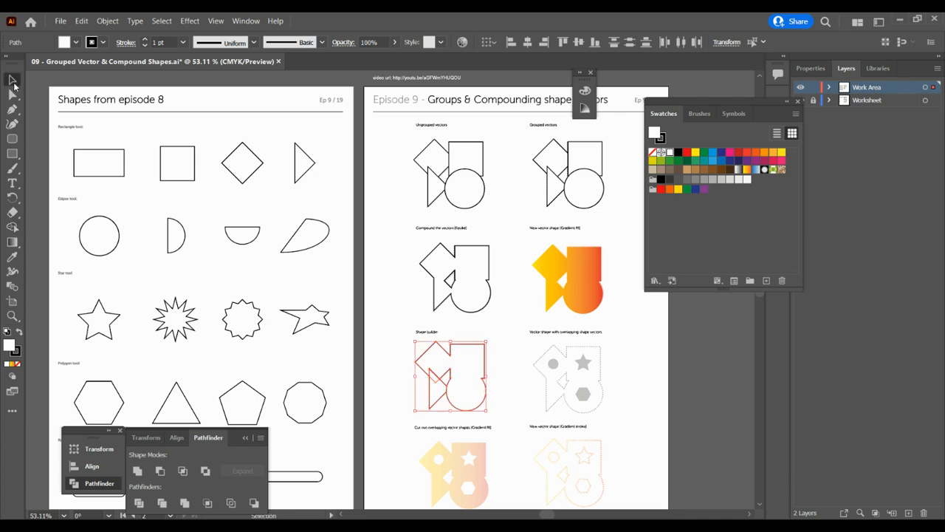
scroll(760, 508, "down", 2)
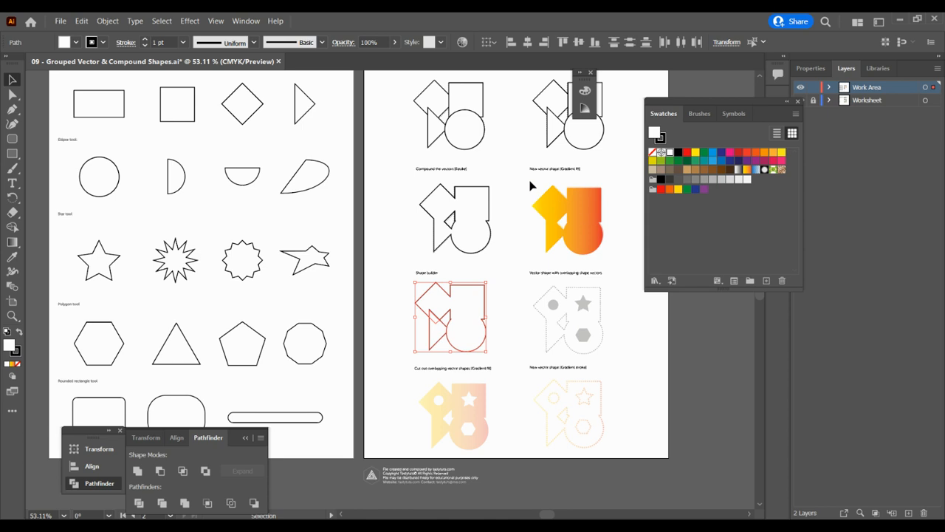
left_click_drag(530, 181, 615, 265)
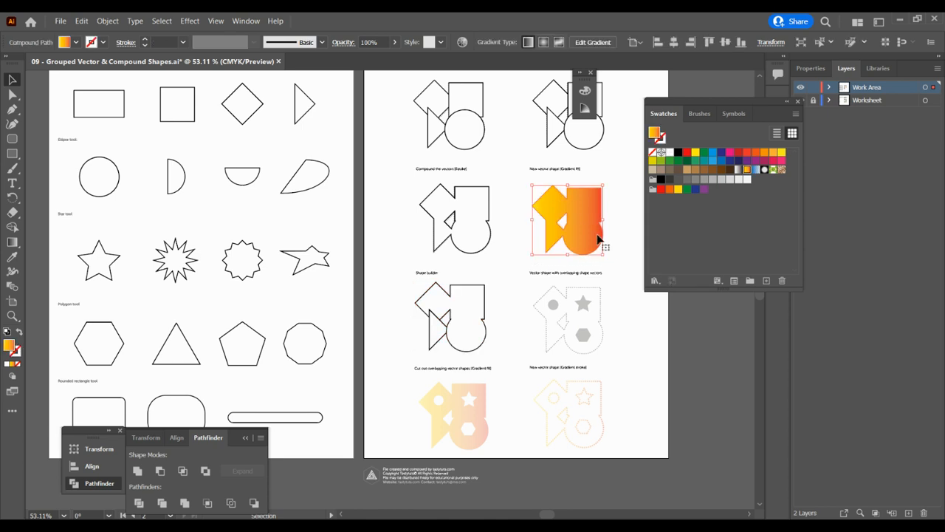
left_click_drag(582, 220, 583, 319)
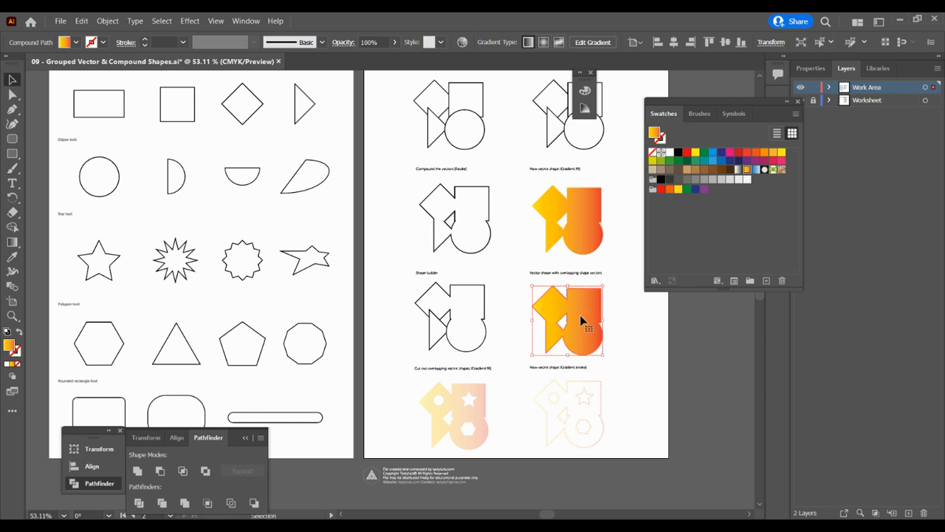
key("ctrl+z")
left_click(522, 235)
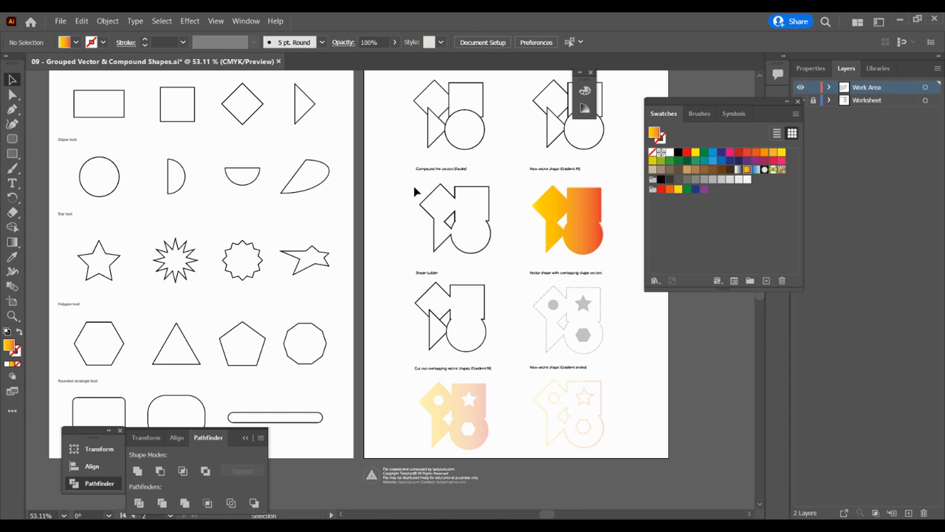
Duplicate the stroked compound shape onto the "Vector shape with overlapping shape vectors" example and deselect it
left_click(486, 247)
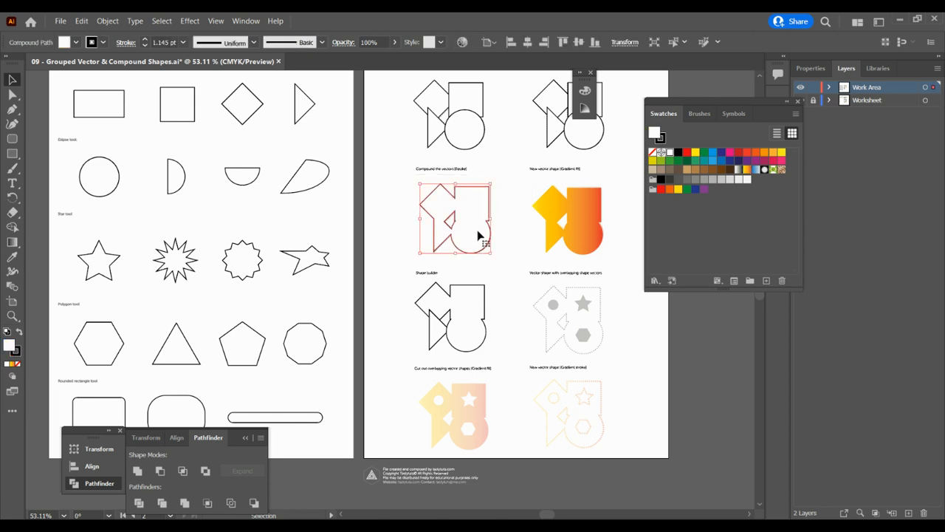
left_click_drag(475, 235, 589, 337)
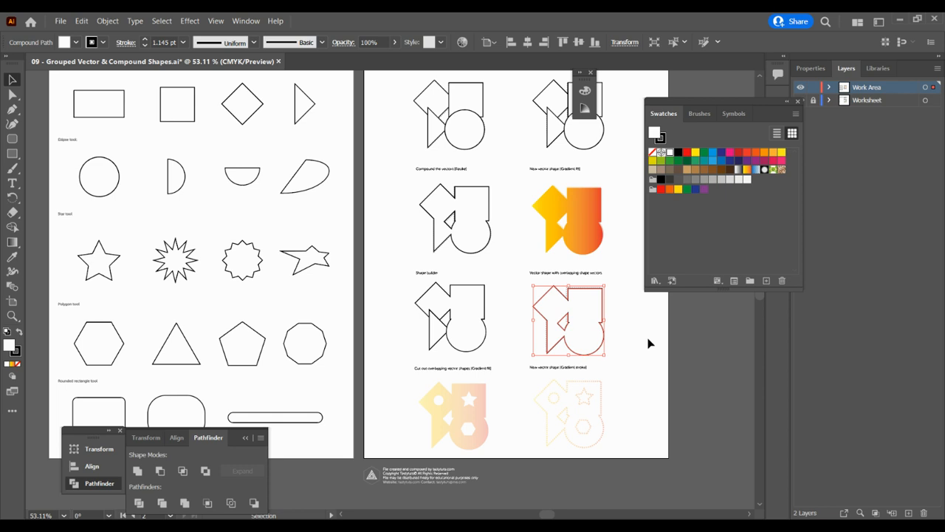
key("shift+Up")
left_click(627, 359)
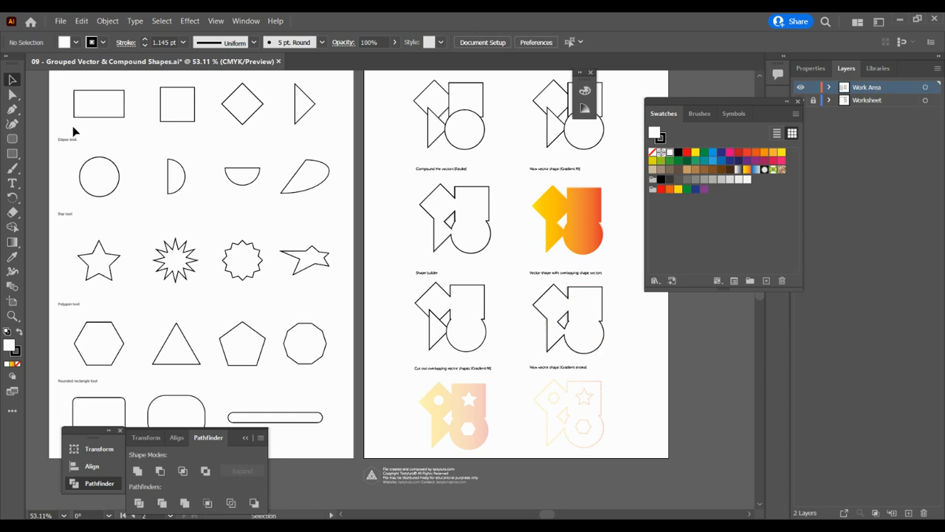
Place a small scaled-down copy of the Ellipse tool circle inside the diamond part of the overlapping-vectors compound shape
left_click(102, 179)
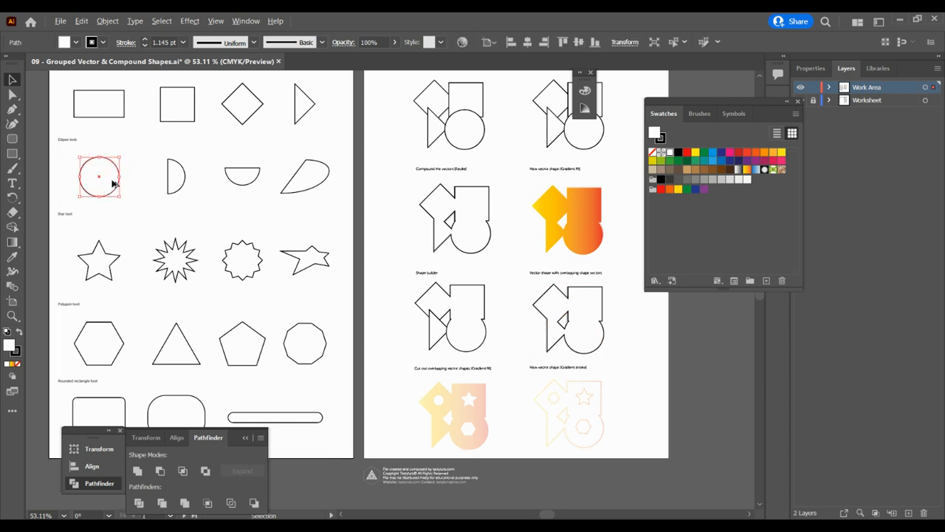
left_click_drag(113, 183, 552, 304)
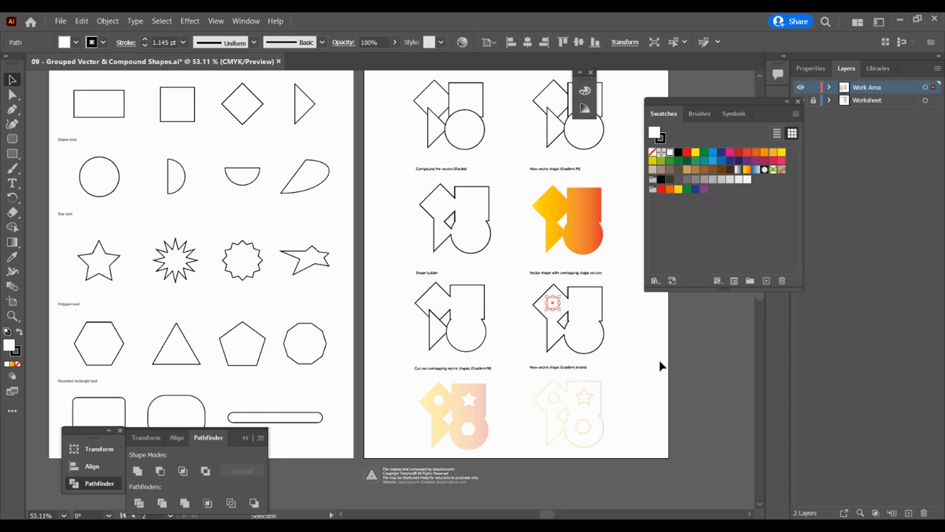
key("ctrl+plus")
key("ctrl+plus")
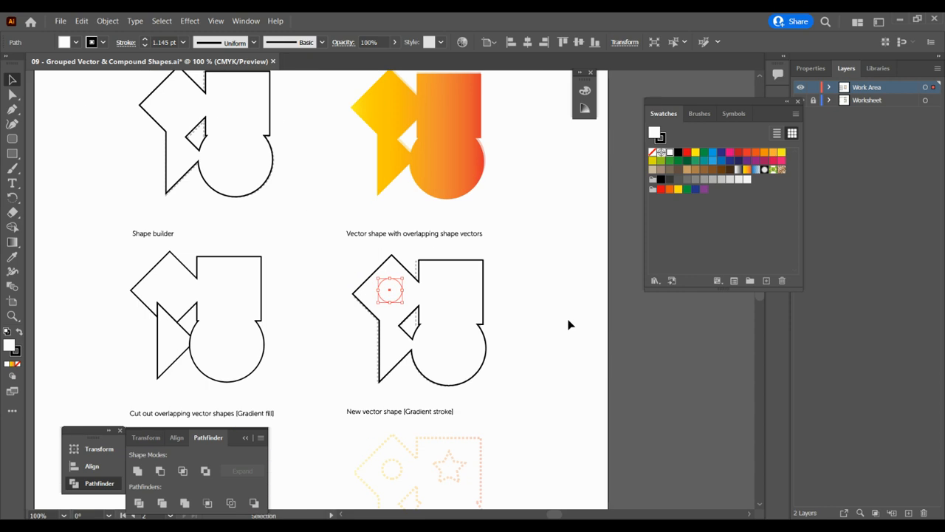
key("ctrl+plus")
left_click(602, 325)
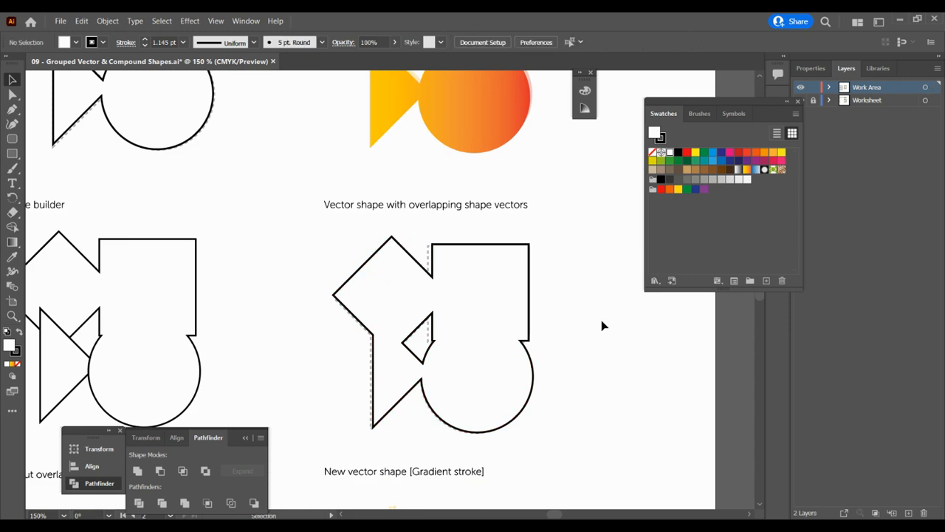
key("ctrl+f")
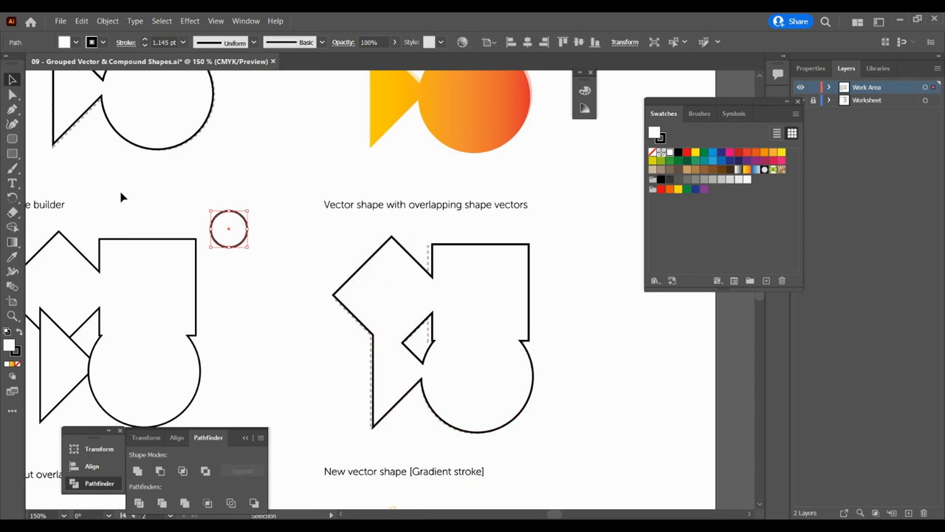
left_click_drag(230, 229, 392, 294)
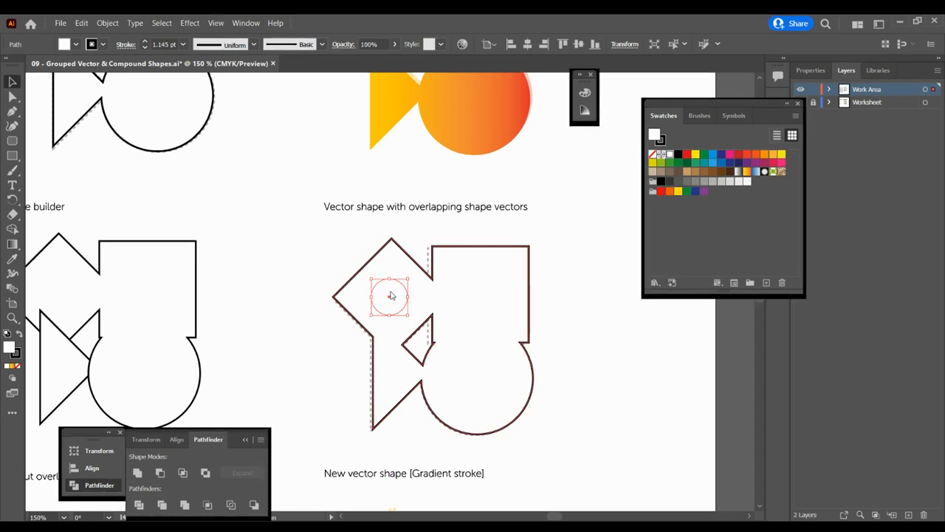
Bring the small circle in front of the compound shape and deselect it
mouse_move(414, 236)
left_click(351, 238)
left_click(605, 324)
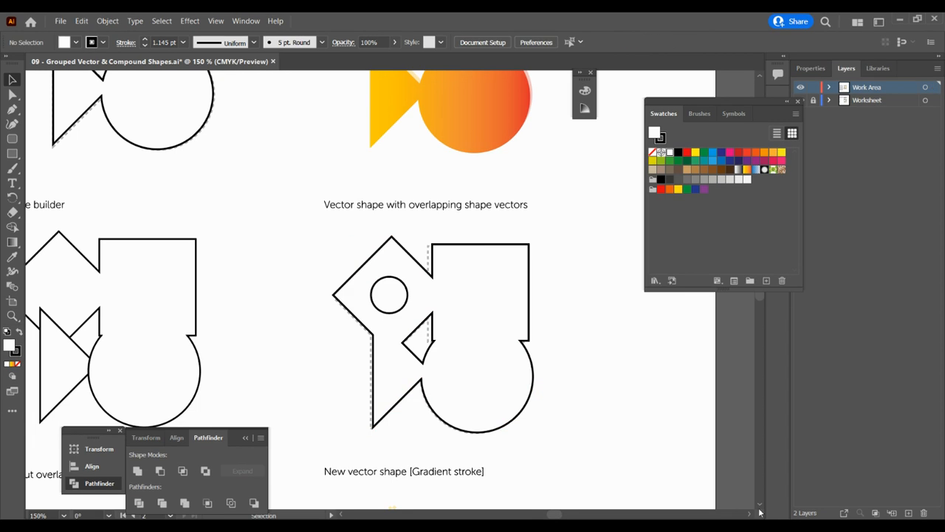
Place small scaled-down copies of the five-pointed star and the hexagon in the empty space beside the overlapping-vectors shape
scroll(759, 508, "down", 5)
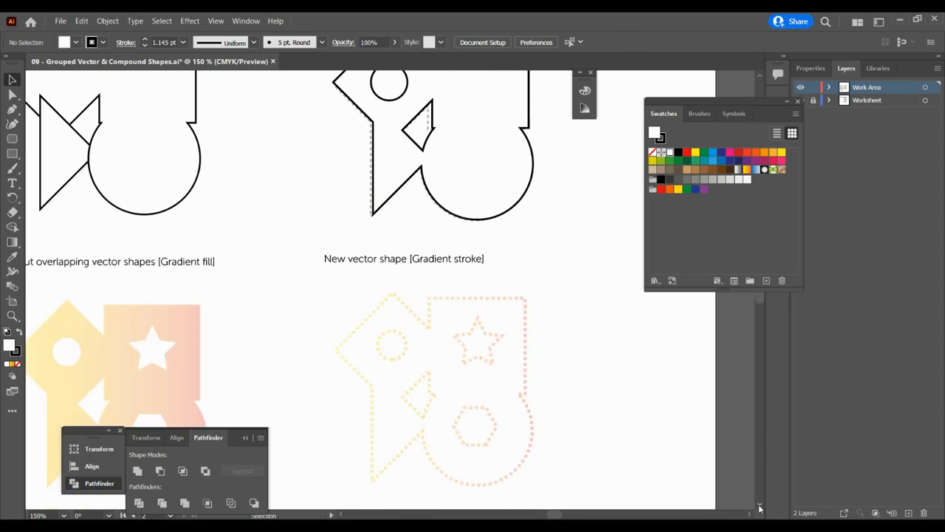
key("ctrl+minus")
key("ctrl+minus")
key("ctrl+minus")
key("ctrl+minus")
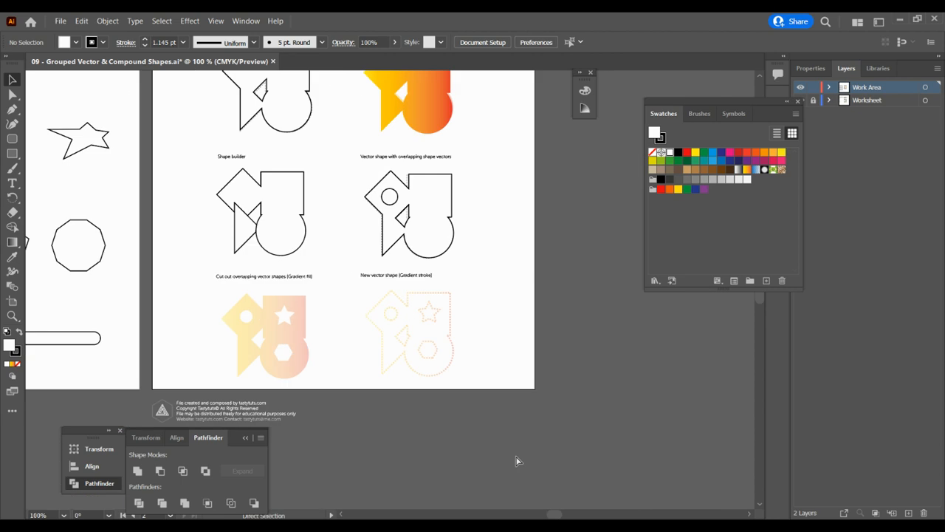
left_click(342, 514)
left_click(215, 218)
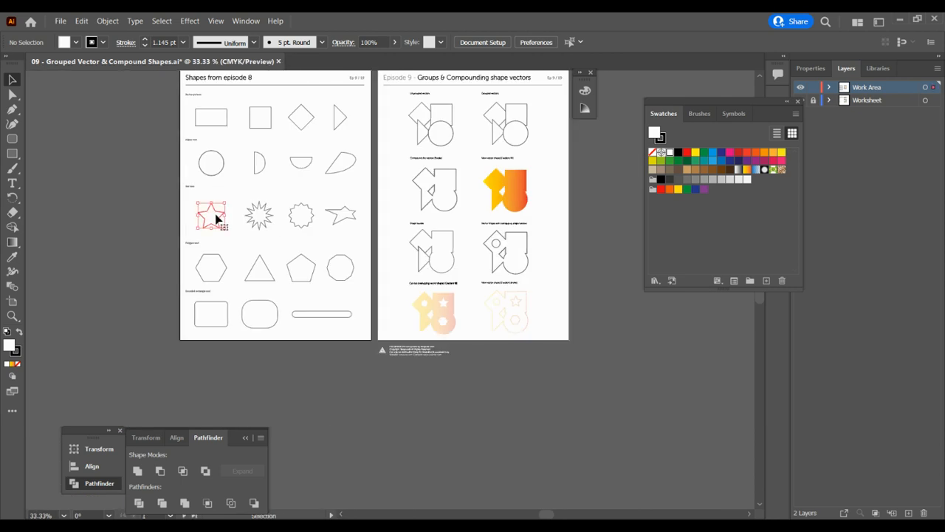
left_click_drag(215, 217, 537, 234)
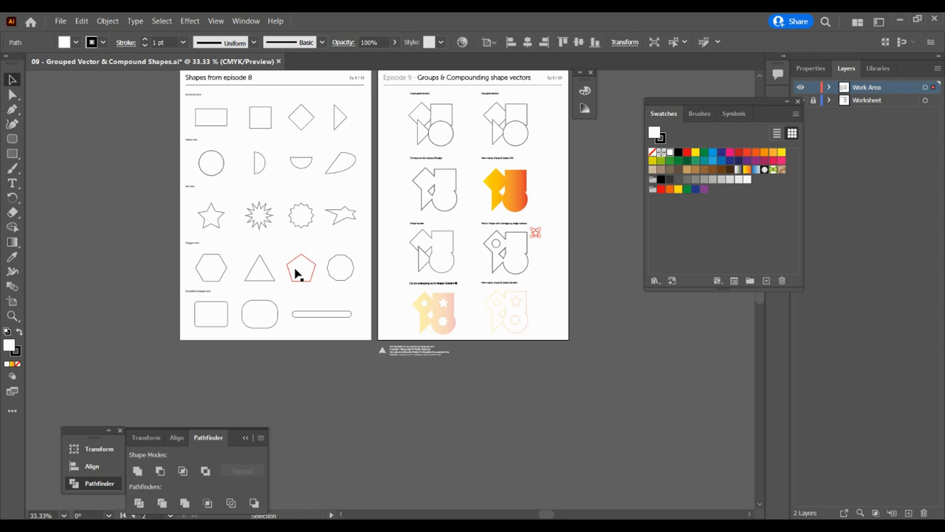
left_click(206, 275)
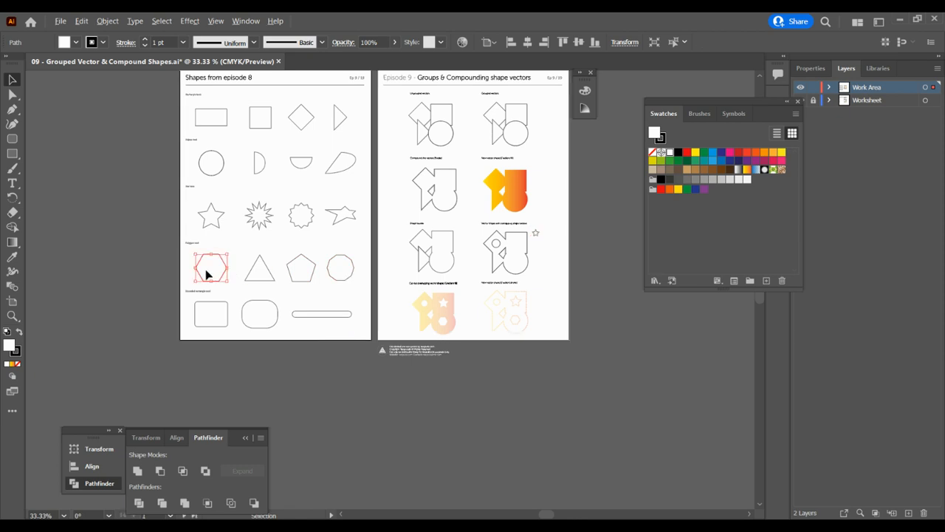
left_click_drag(206, 275, 545, 258)
Move the small hexagon into the circular part of the compound shape and bring it to the front
key("ctrl+=")
key("ctrl+=")
key("ctrl+=")
key("ctrl+=")
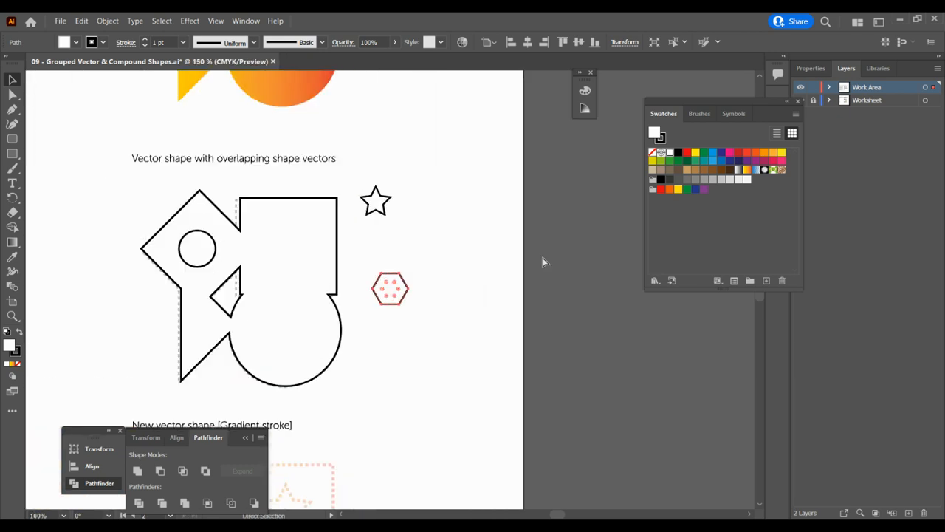
left_click_drag(390, 288, 284, 341)
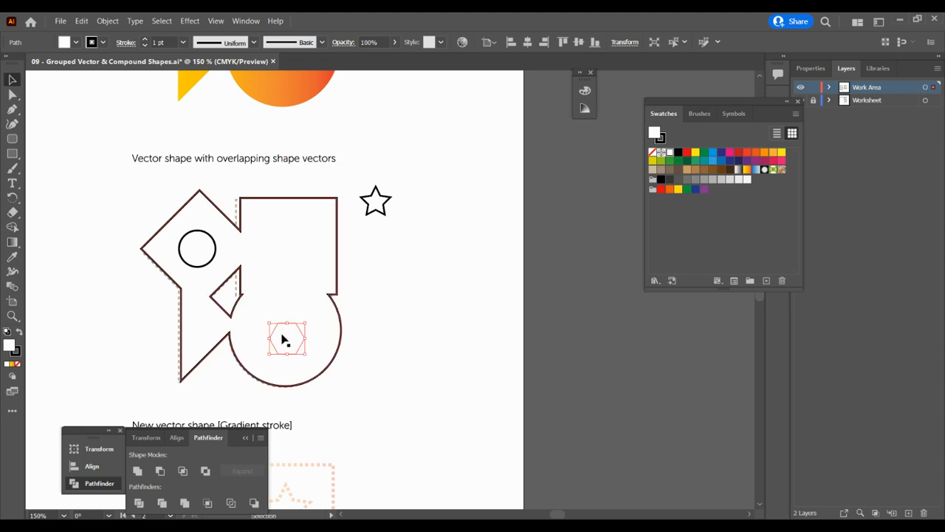
right_click(283, 340)
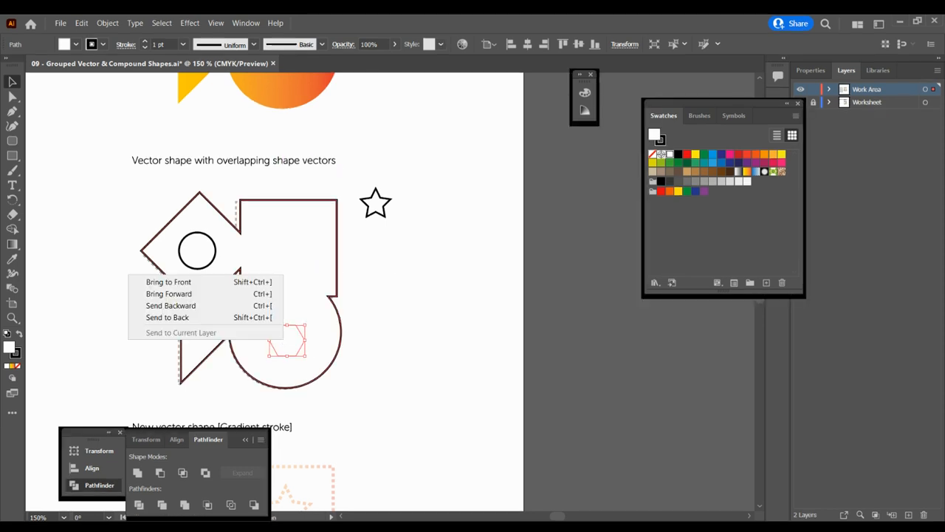
left_click(243, 283)
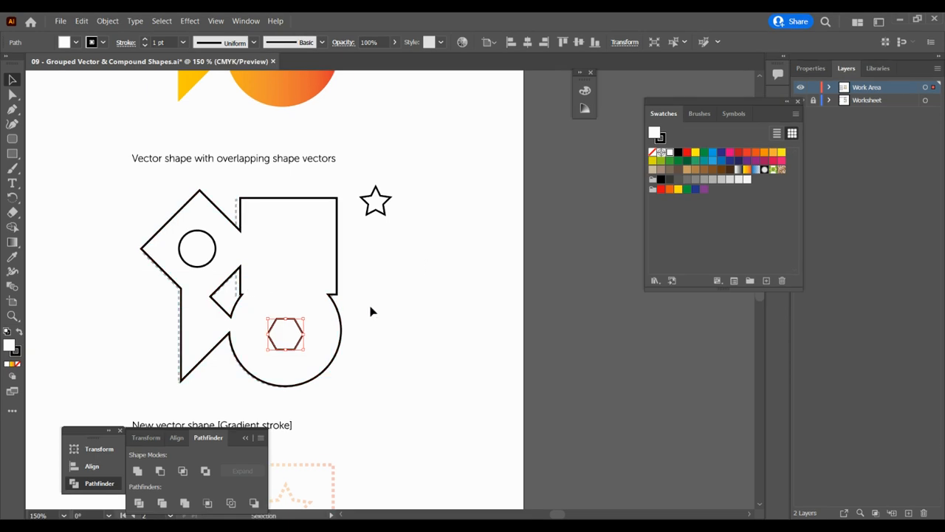
Move the small star into the square part of the compound shape, bring it to the front and nudge it slightly up and right
left_click_drag(384, 206, 286, 247)
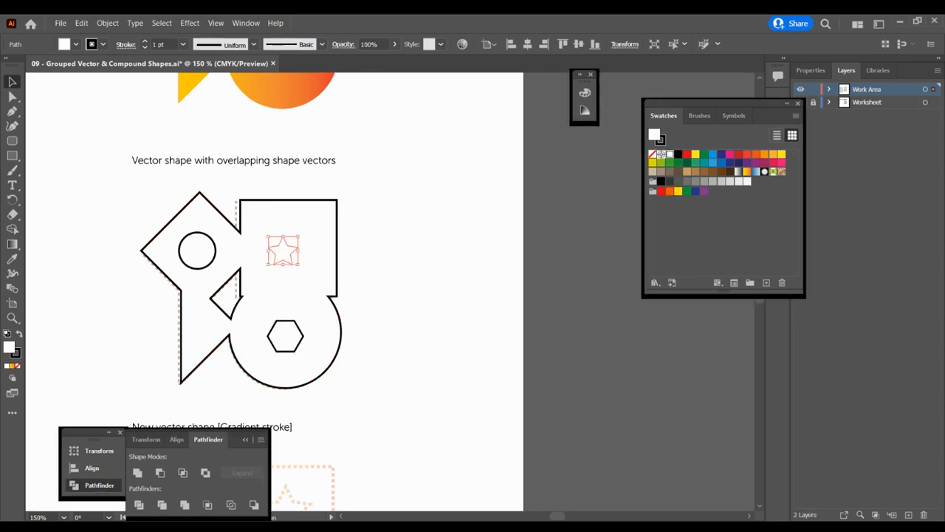
key("ctrl+shift+bracketright")
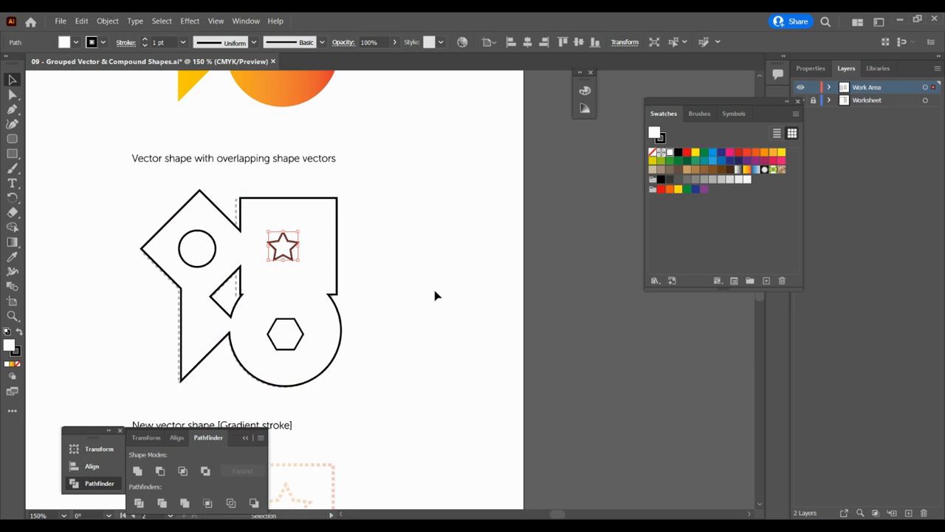
key("Up")
key("Up")
key("Up")
key("Up")
key("Right")
key("Right")
key("Right")
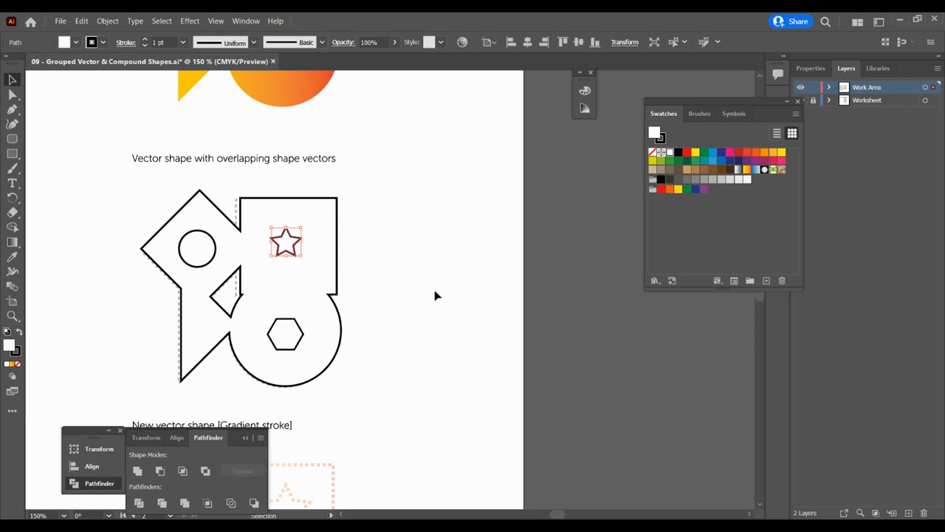
left_click(434, 285)
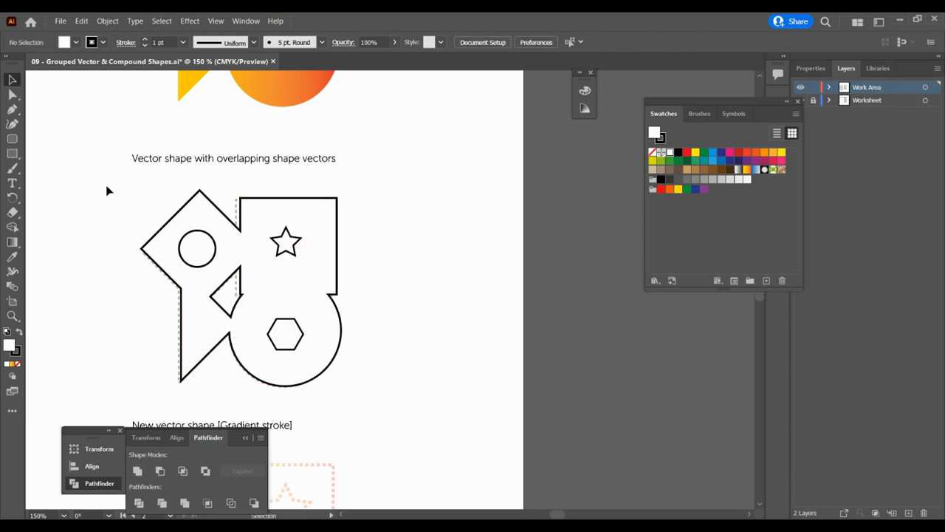
Nudge the compound shape together with its circle, star and hexagon slightly left and down onto the dashed template, and deselect everything
left_click_drag(113, 181, 397, 395)
key("Left")
key("Left")
key("Left")
key("Left")
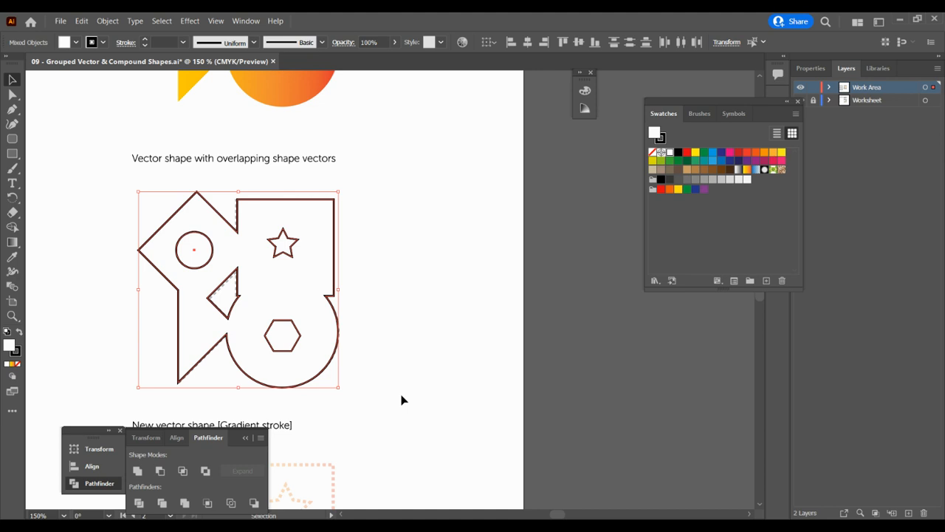
left_click(435, 354)
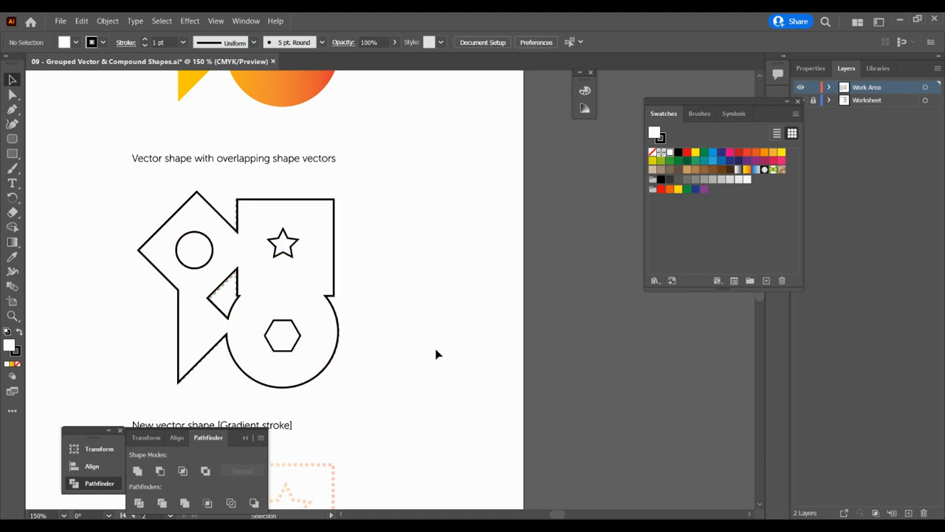
Duplicate the gradient-filled compound shape onto the "Cut out overlapping vector shapes (Gradient fill)" example
key("ctrl+minus")
key("ctrl+minus")
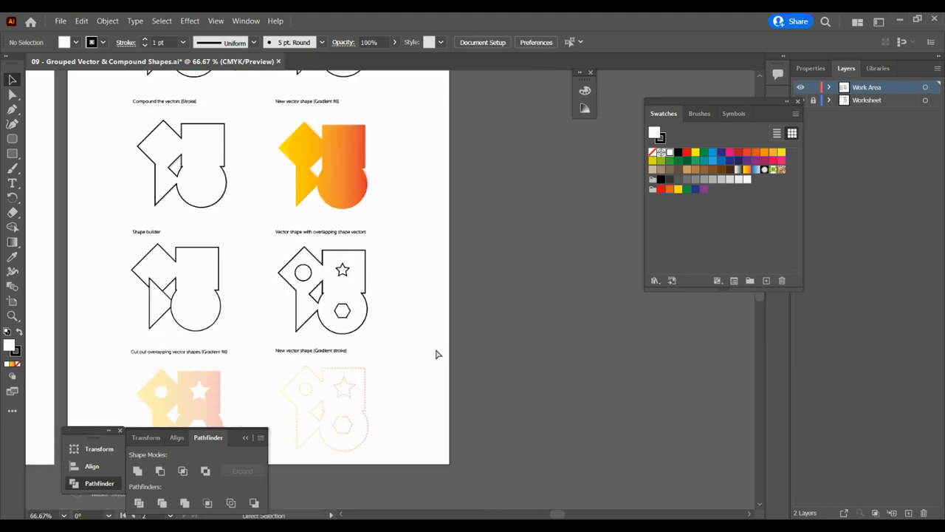
key("ctrl+minus")
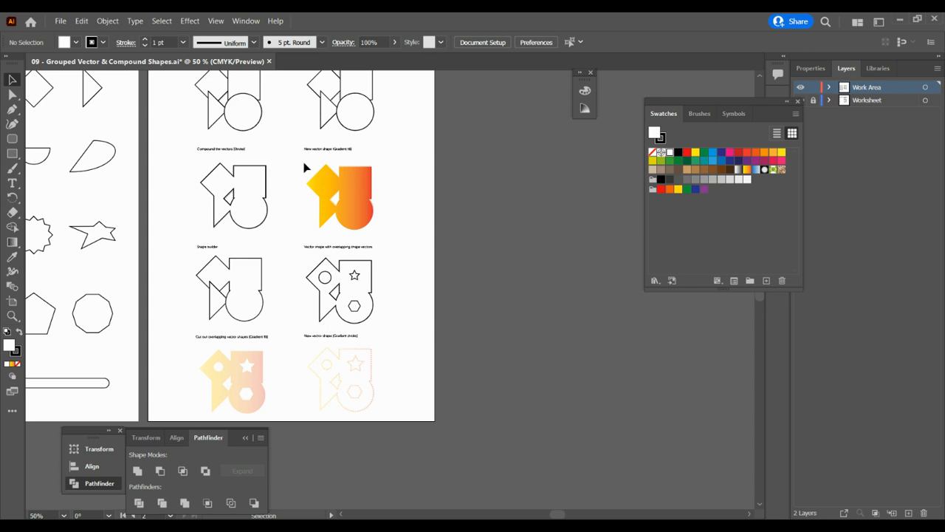
left_click_drag(307, 165, 390, 242)
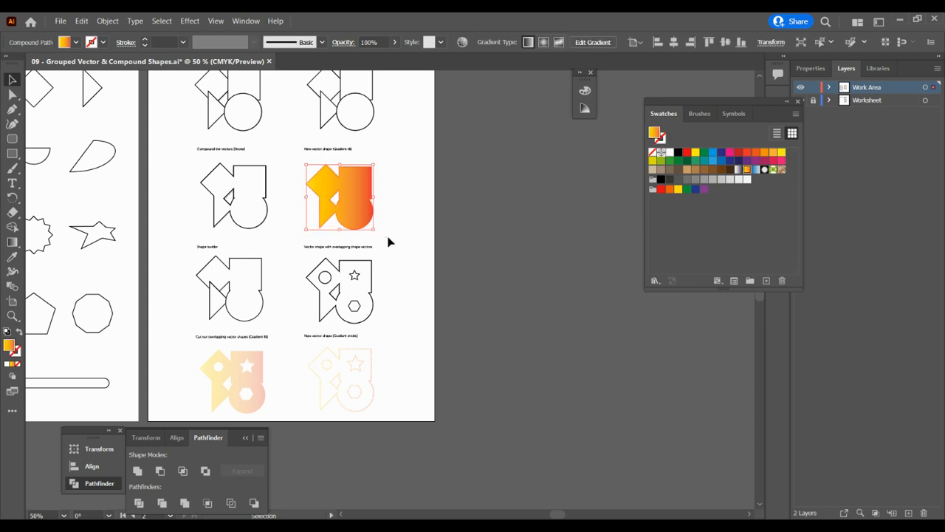
left_click_drag(356, 201, 247, 383)
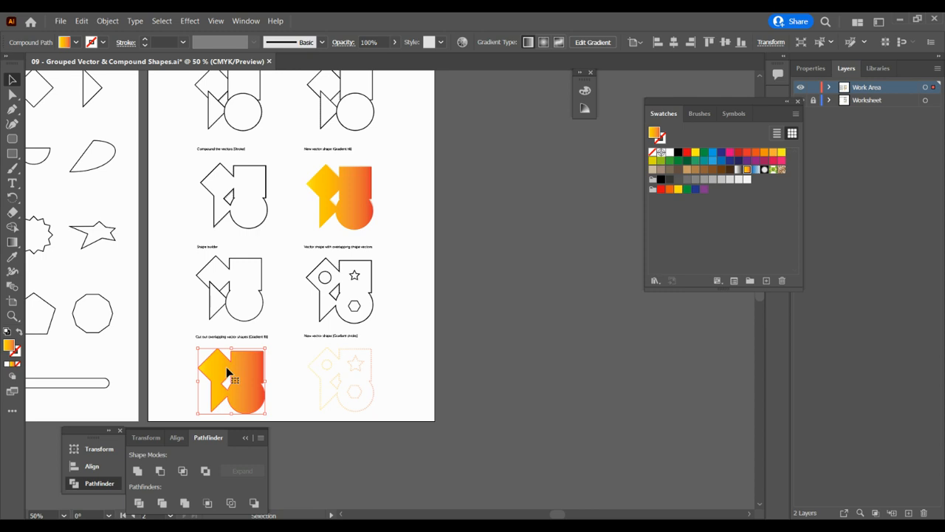
Undo the gradient-filled duplicate and copy the outlined compound shape with its circle, star and hexagon onto the "Cut out overlapping vector shapes (Gradient fill)" example
key("ctrl+z")
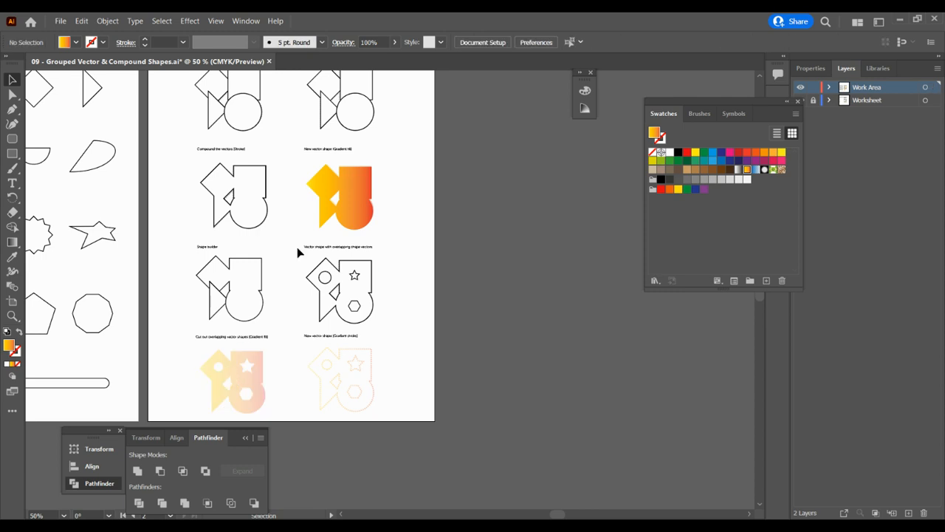
left_click_drag(296, 251, 393, 337)
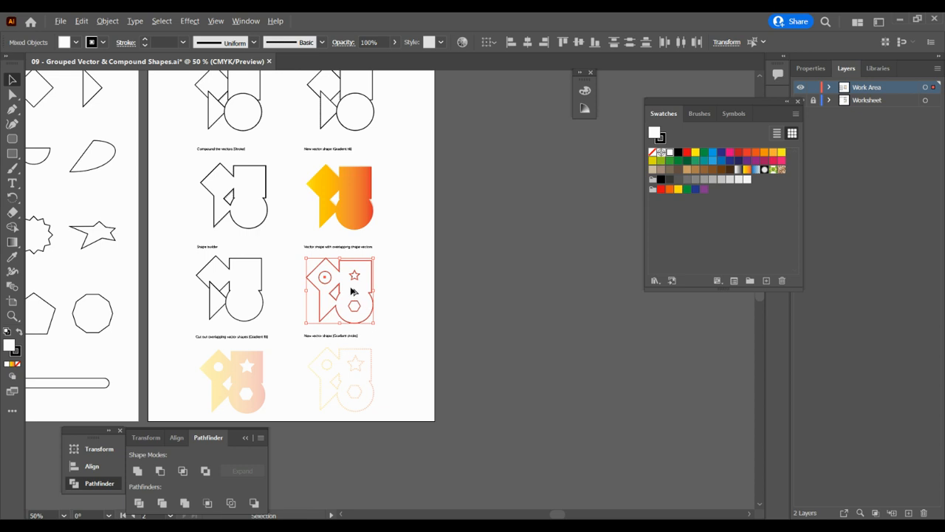
left_click_drag(353, 281, 246, 381)
key("ctrl+equal")
key("ctrl+equal")
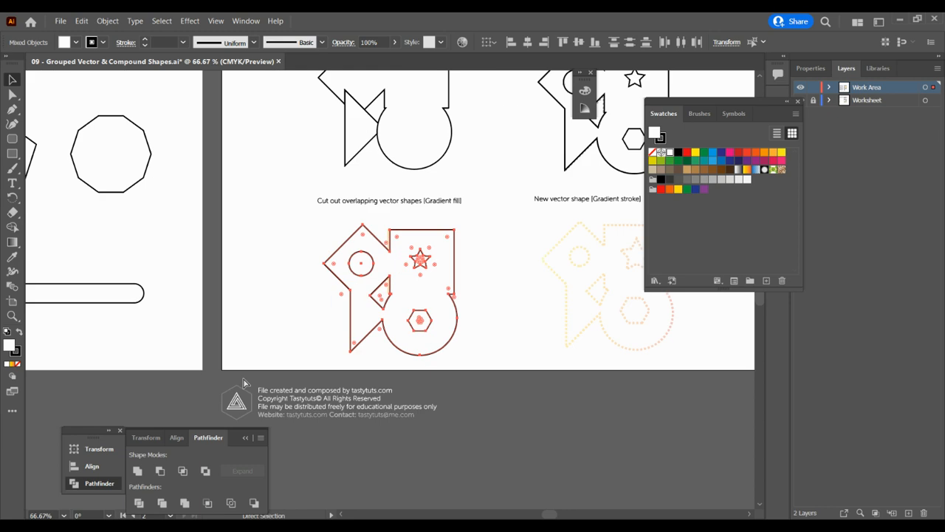
left_click(484, 290)
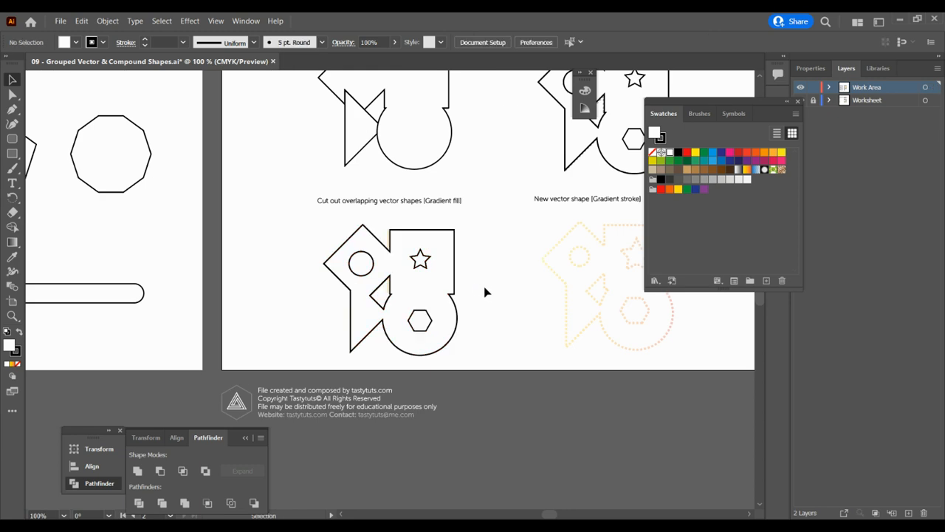
Fill the copied compound shape with the Orange, Yellow gradient swatch and remove its stroke
left_click(439, 290)
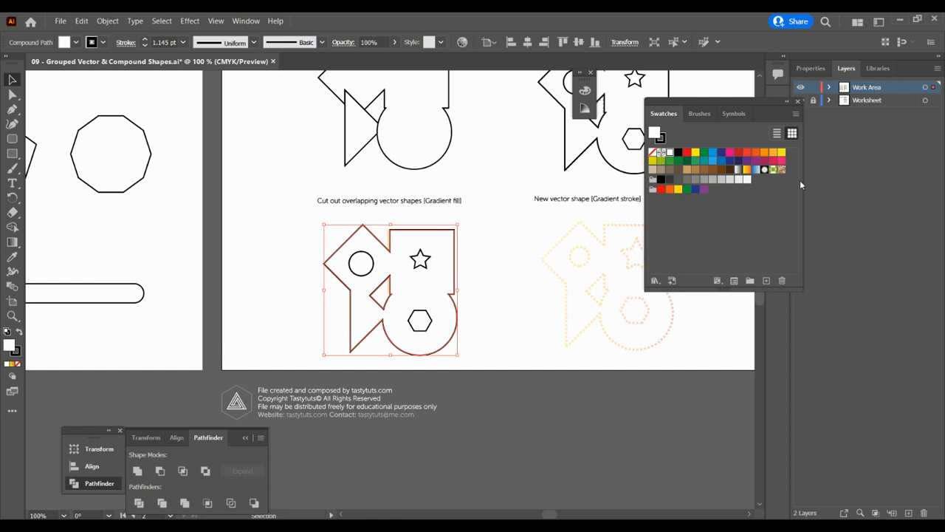
left_click(747, 173)
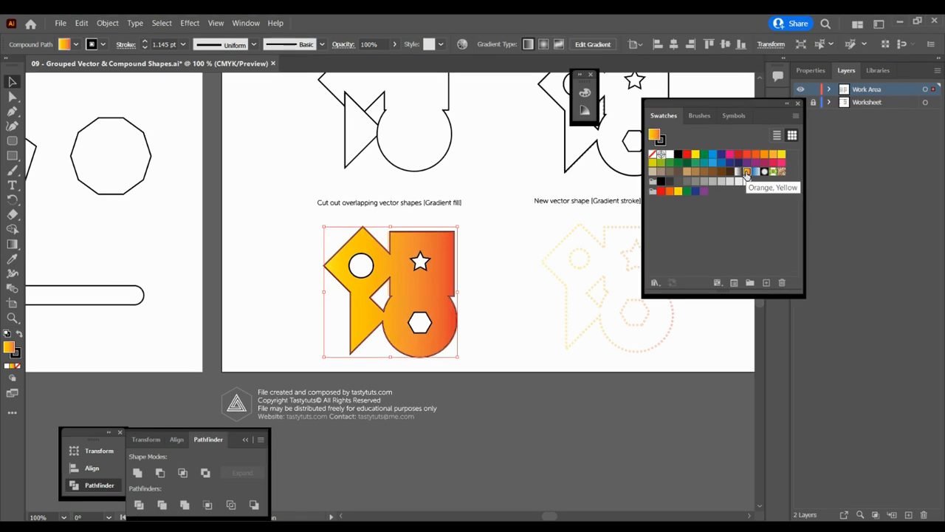
left_click(18, 355)
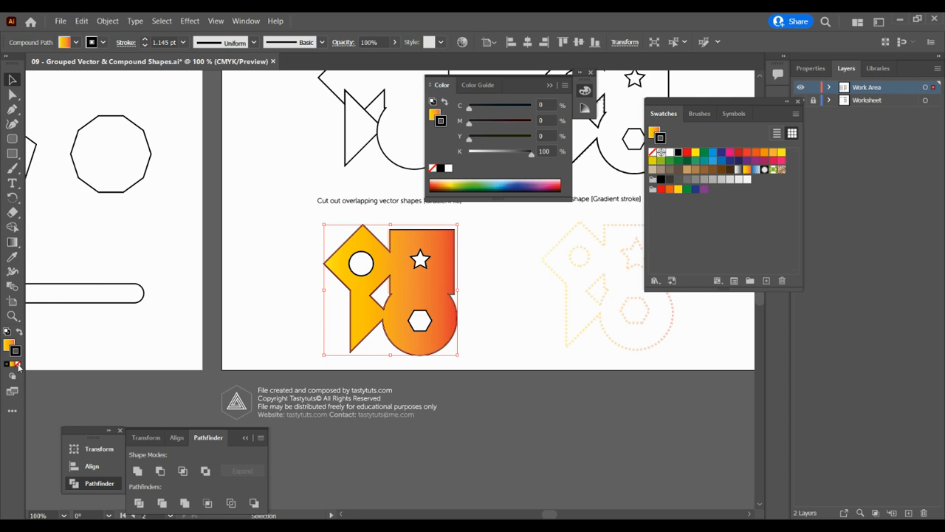
left_click(17, 365)
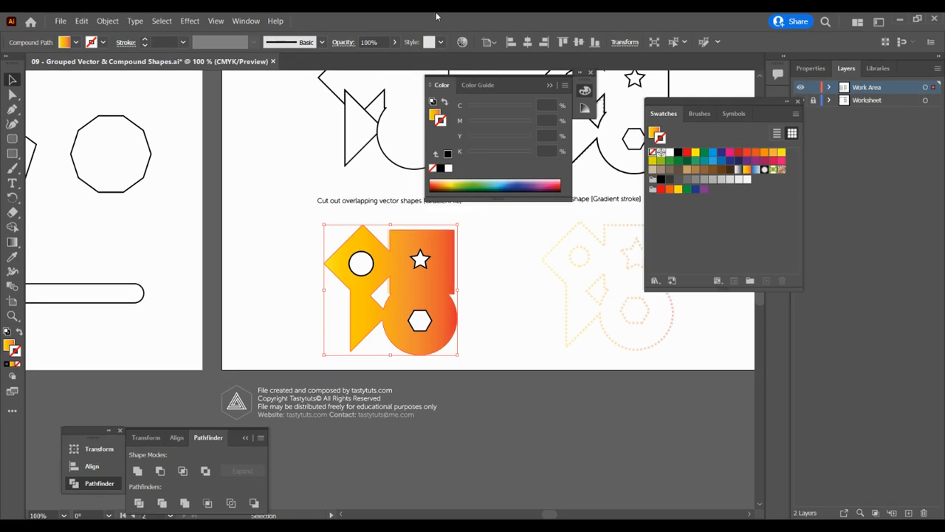
Cut the circle, star and hexagon out of the gradient-filled compound shape with Minus Front, and deselect it
left_click(361, 265)
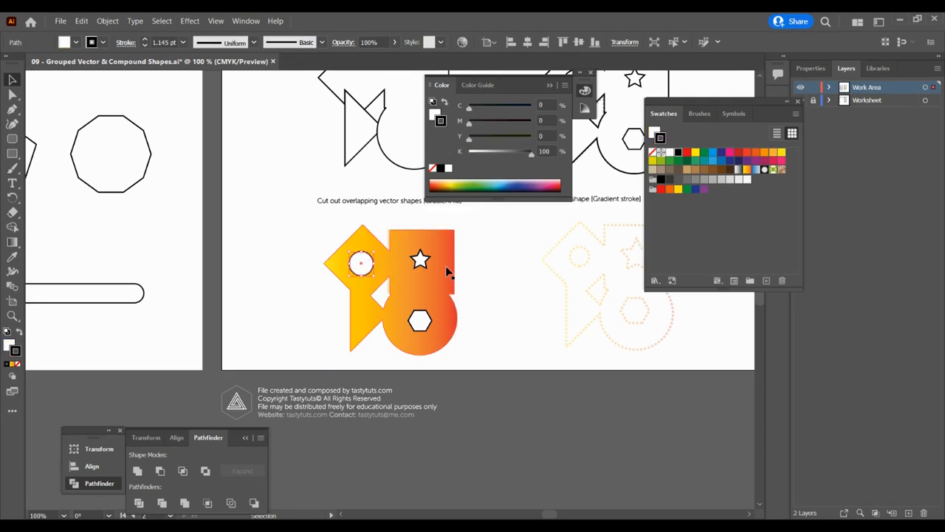
left_click(421, 259)
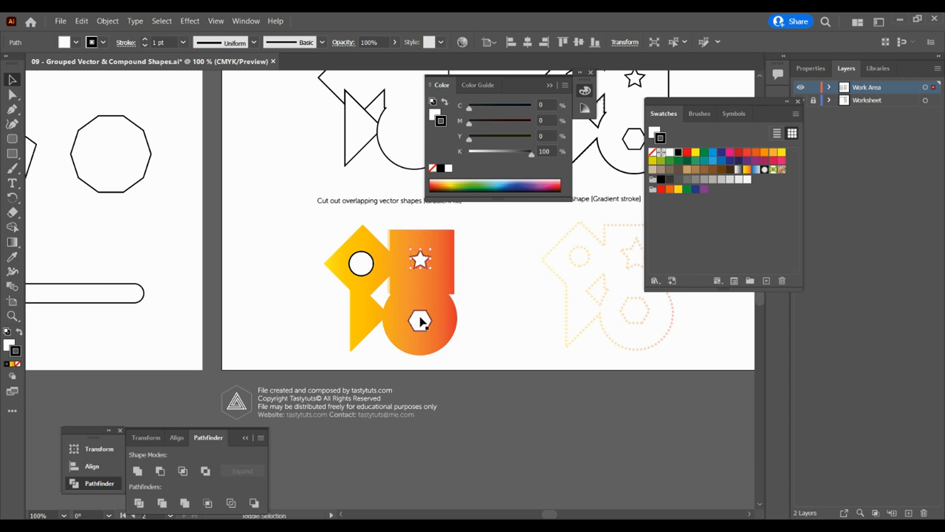
left_click(420, 321, "shift")
left_click(361, 262, "shift")
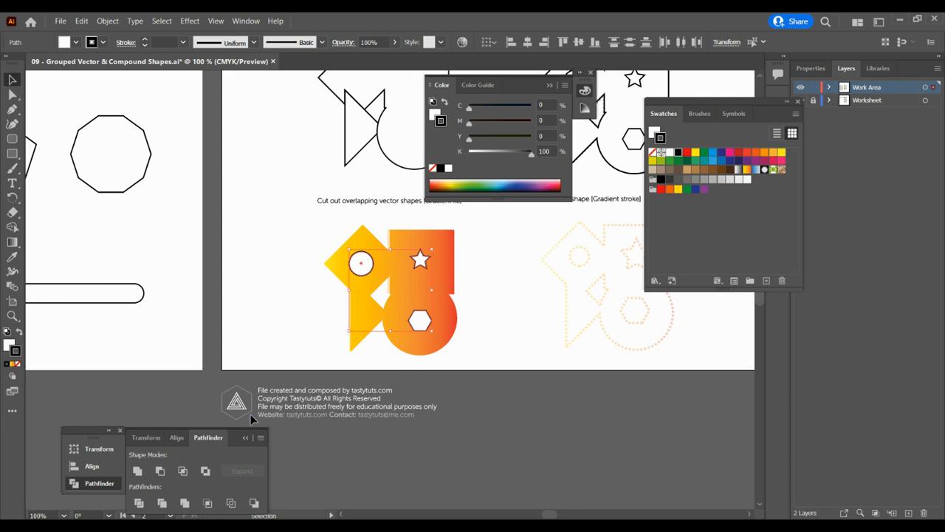
left_click(361, 245, "shift")
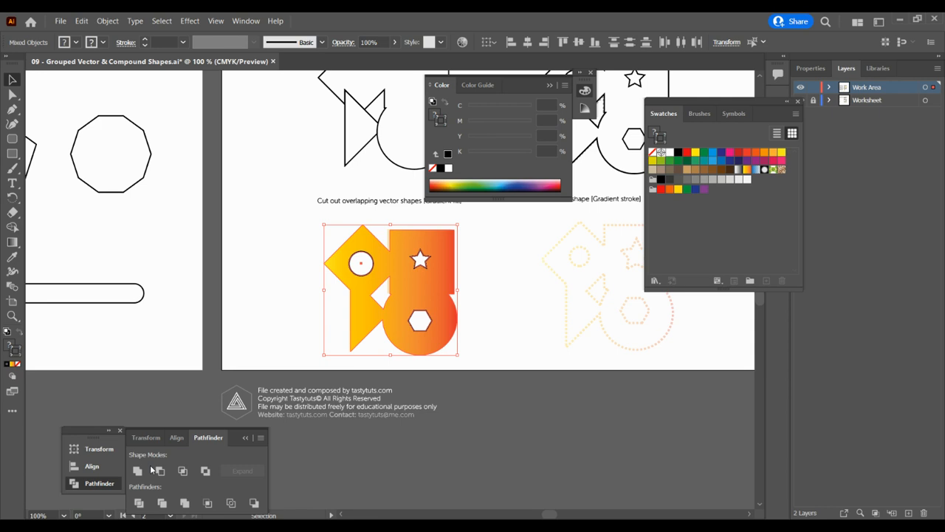
left_click(249, 21)
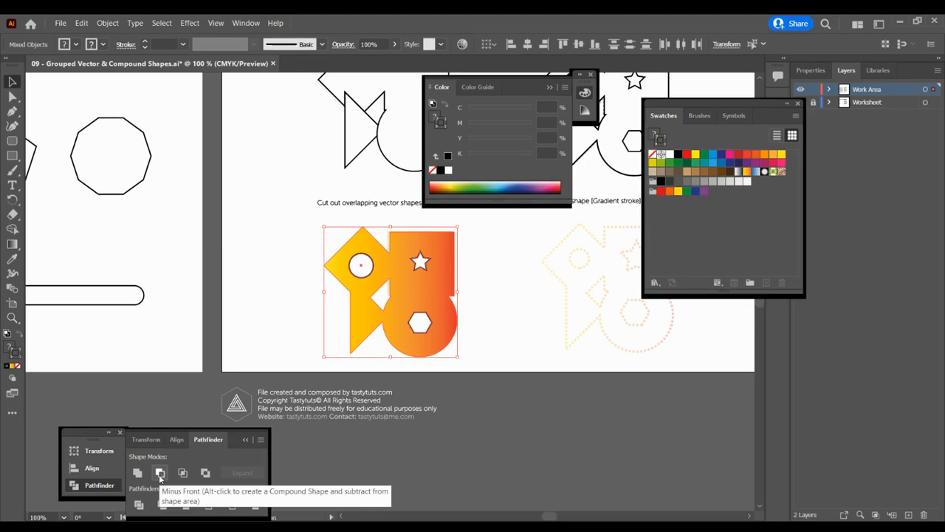
left_click(160, 476)
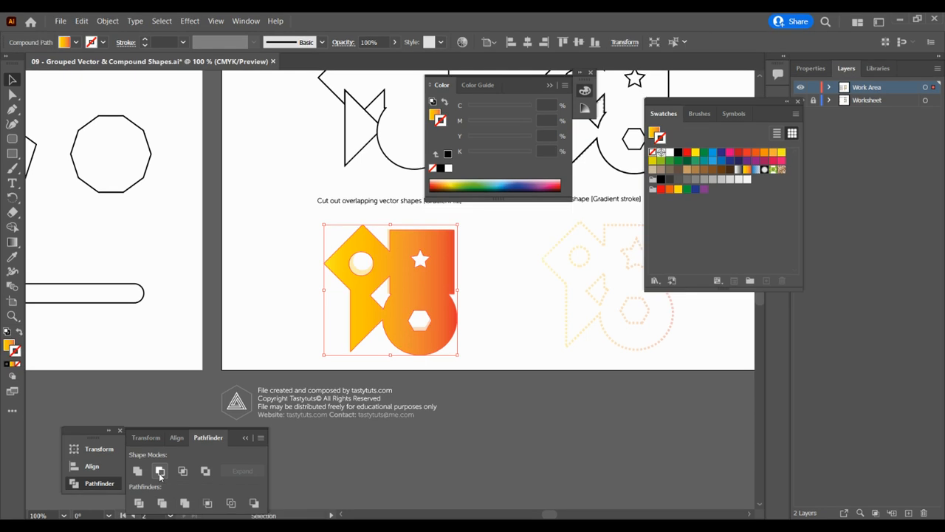
left_click(498, 309)
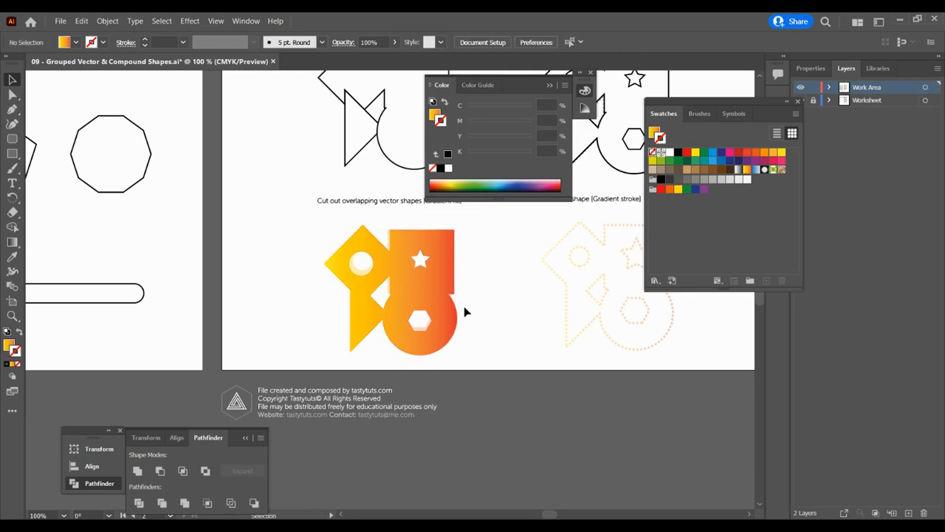
Move the cut-out gradient shape slightly up and right to line it up with its template, and deselect it
left_click(433, 276)
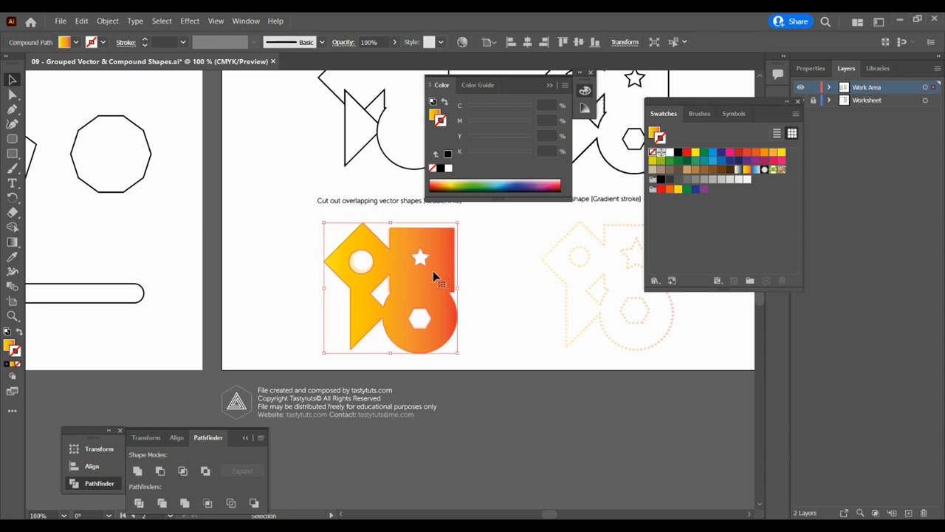
key("Left")
key("Left")
key("Left")
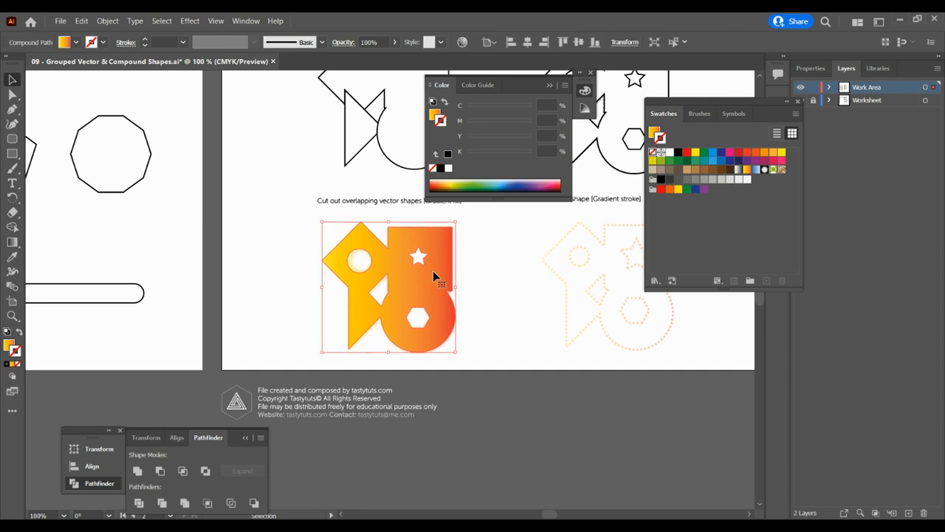
mouse_move(419, 267)
left_mouse_down()
mouse_move(367, 294)
mouse_move(454, 262)
mouse_move(412, 253)
mouse_move(429, 270)
mouse_move(422, 266)
left_mouse_up()
left_click(505, 295)
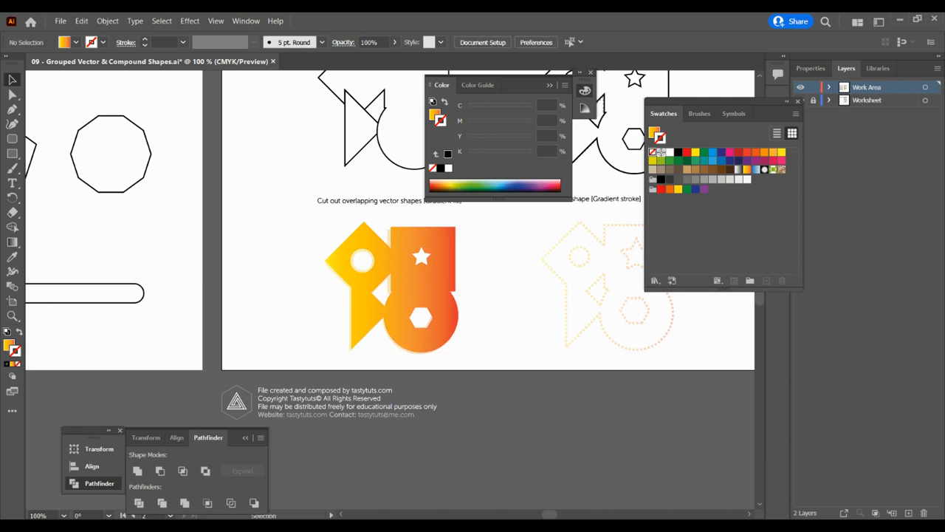
Duplicate the cut-out shape onto the "New vector shape (Gradient stroke)" example and swap its fill and stroke
left_click(750, 514)
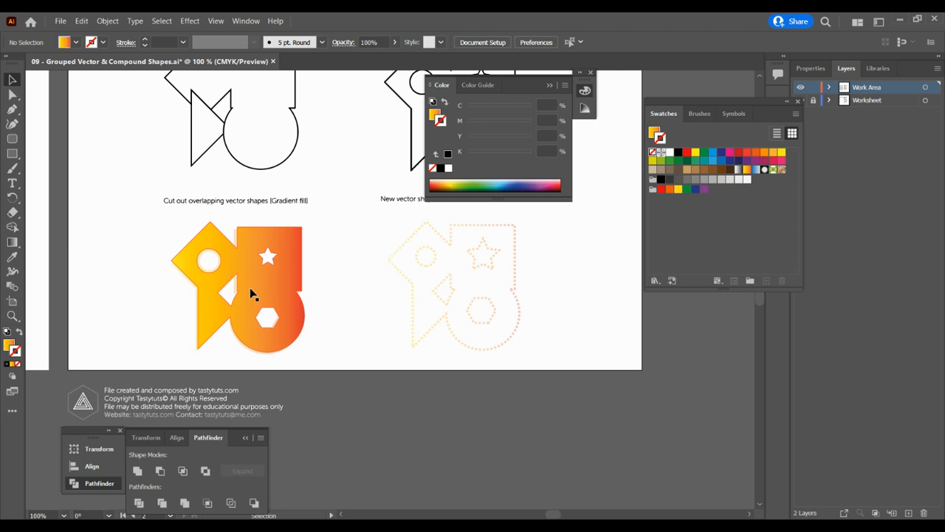
left_click_drag(169, 219, 340, 338)
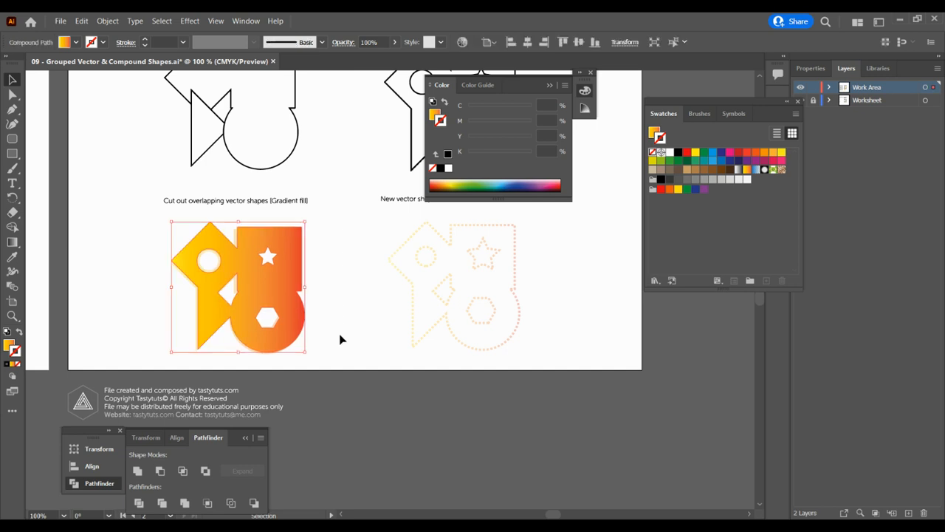
left_click_drag(288, 261, 498, 267)
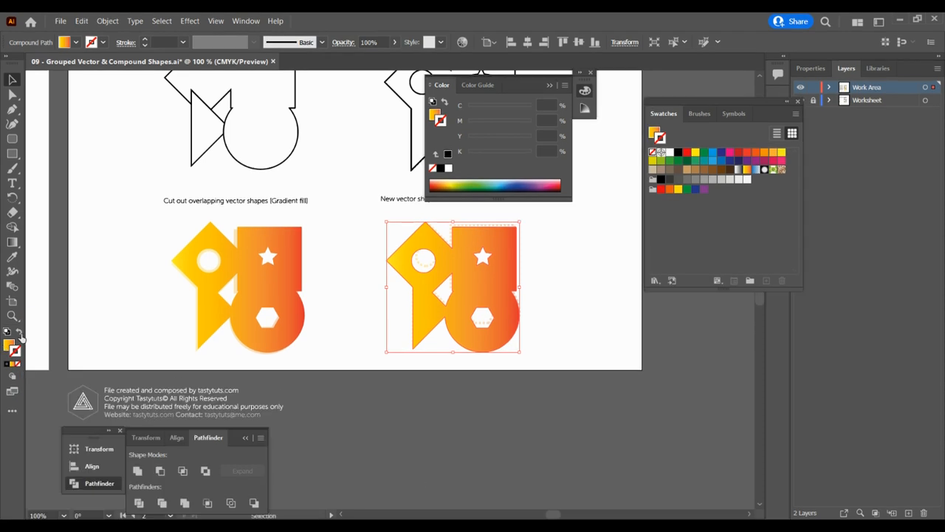
left_click(20, 333)
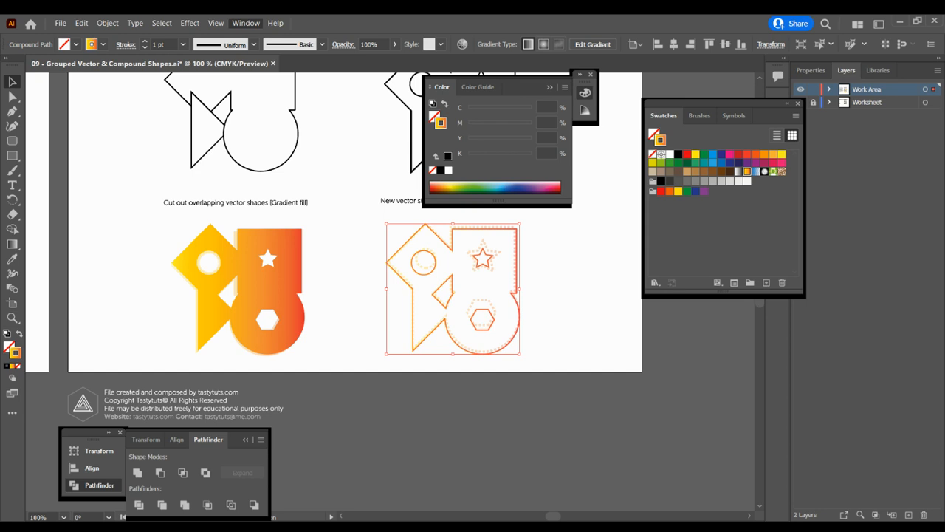
Give the gradient-stroked copy a dashed line with a 2 pt dash and a 2 pt gap, and deselect it
left_click(246, 23)
left_click(307, 448)
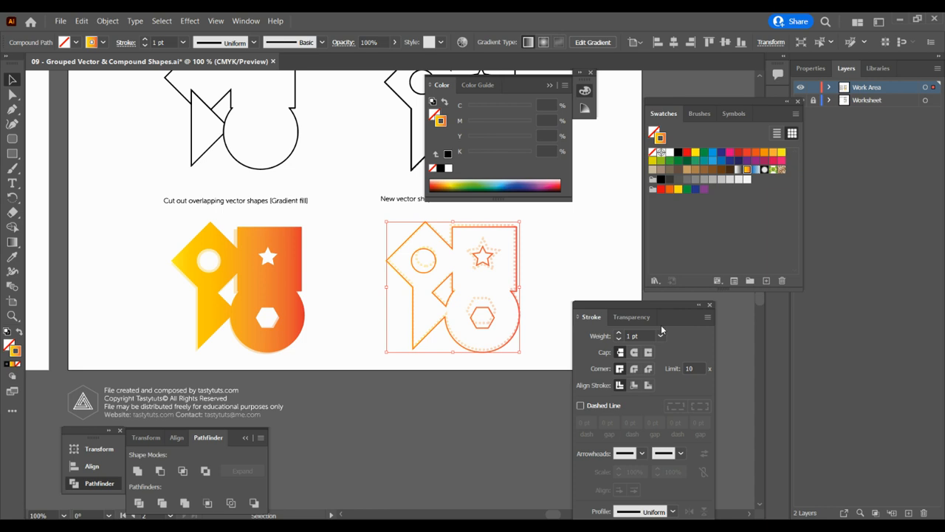
left_click_drag(657, 304, 756, 225)
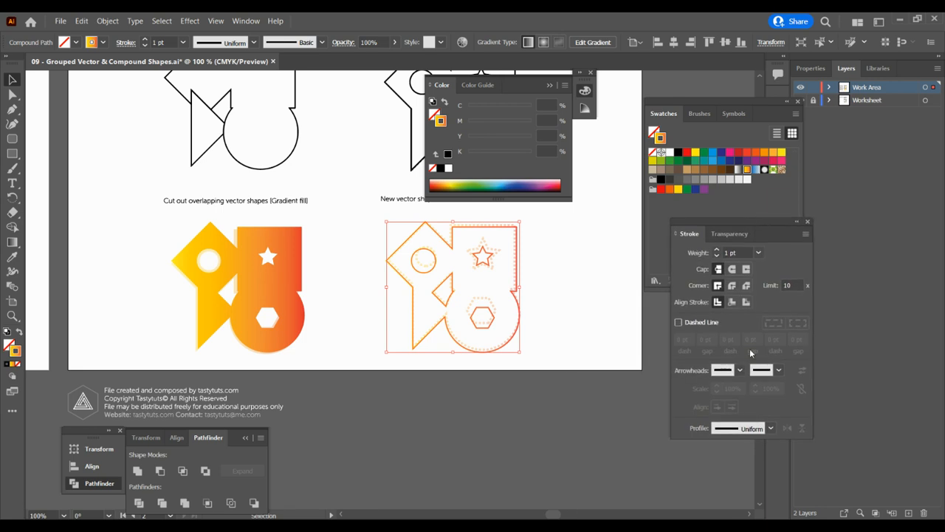
left_click(678, 323)
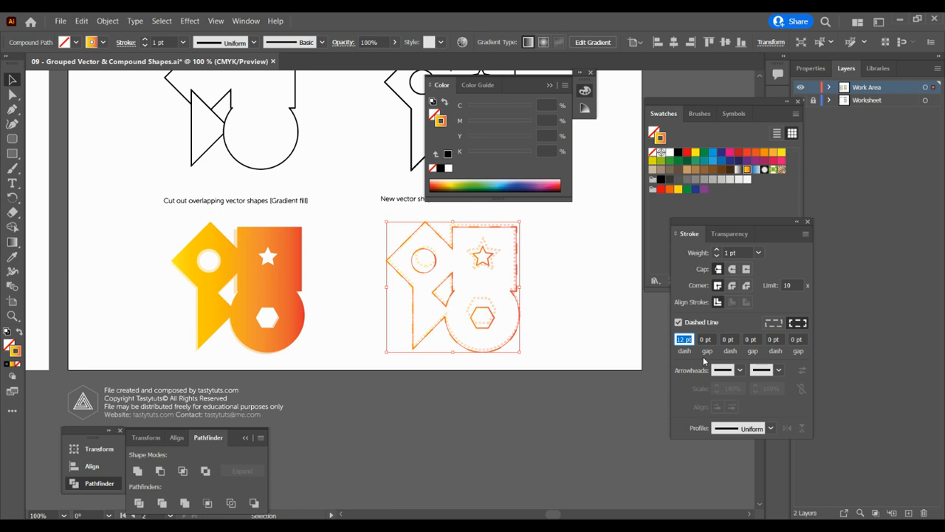
type("0")
key("Return")
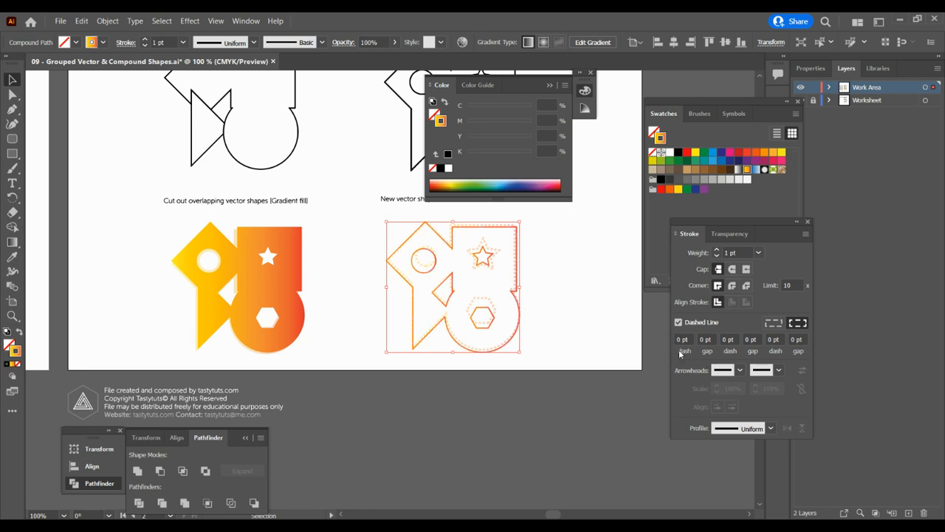
double_click(680, 339)
type("2")
key("Return")
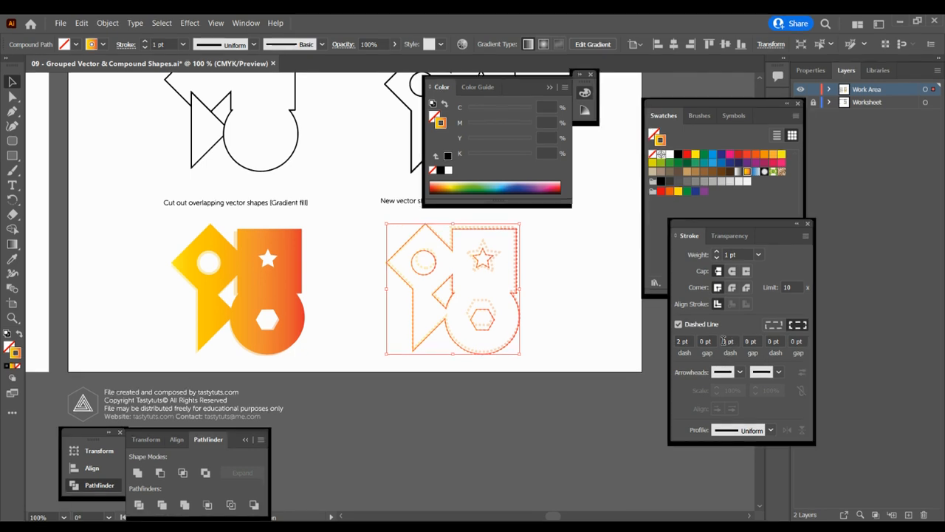
left_click(694, 337)
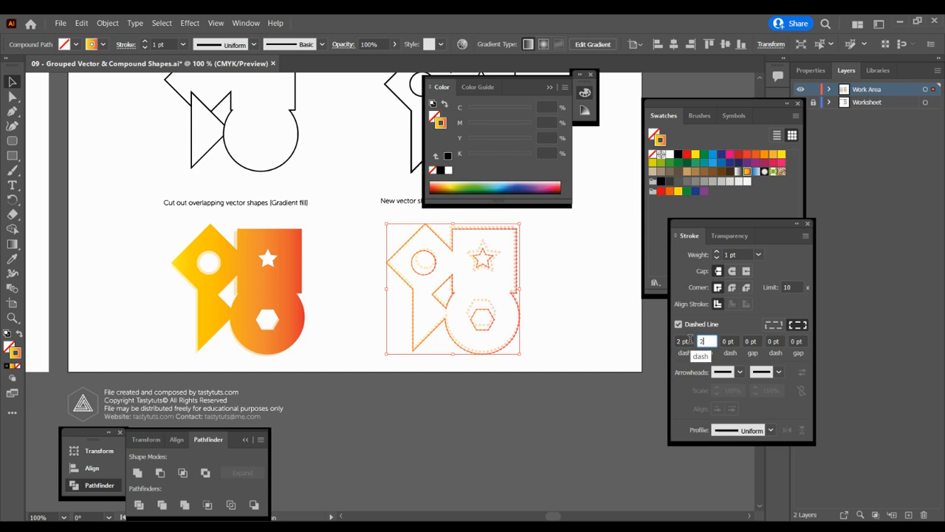
type("2 pt")
key("Return")
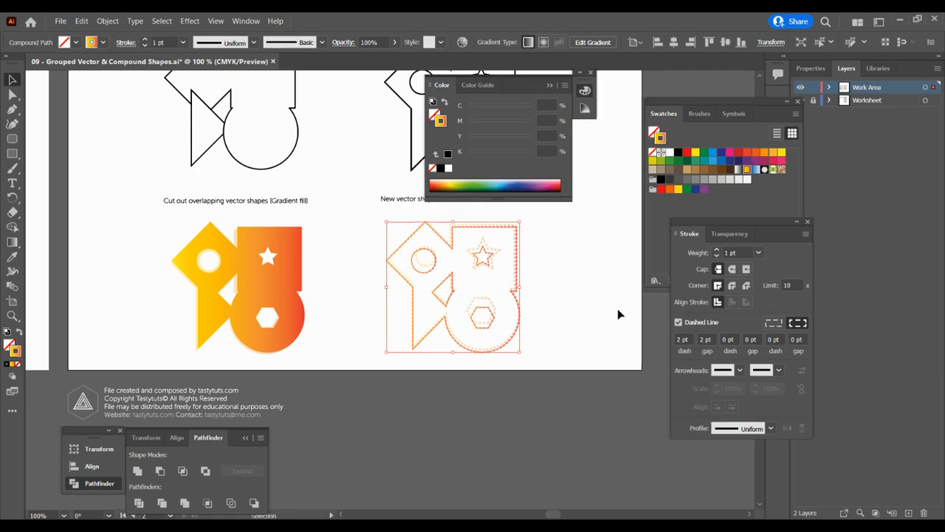
left_click(545, 295)
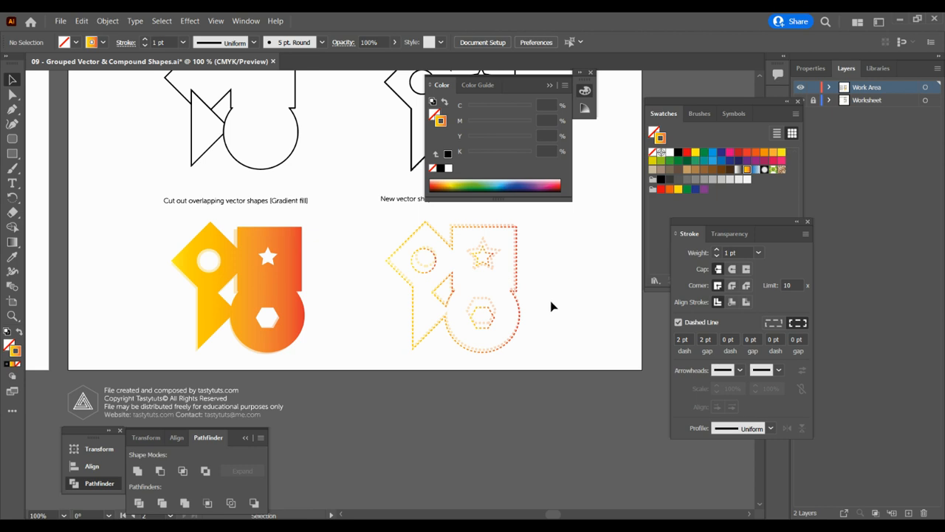
Nudge the dashed gradient-stroke shape slightly up onto its template, and deselect it
left_click(503, 230)
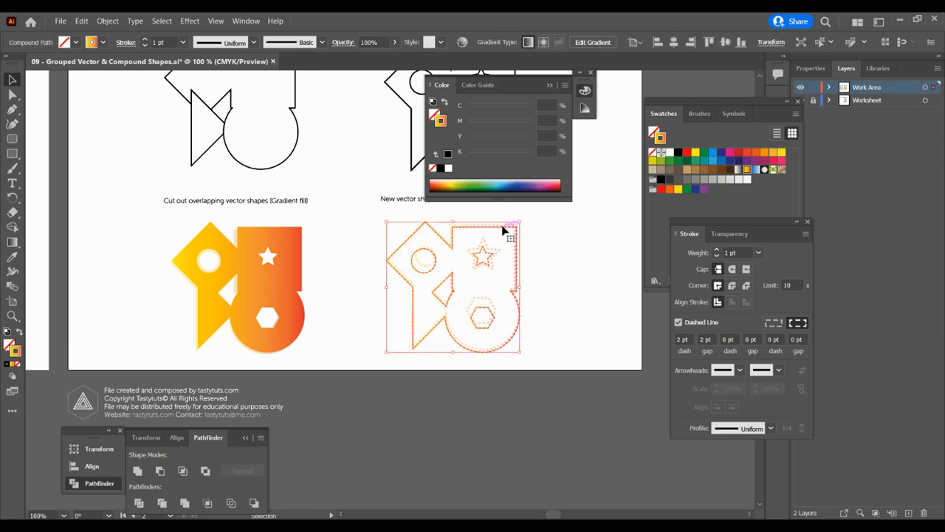
key("Up")
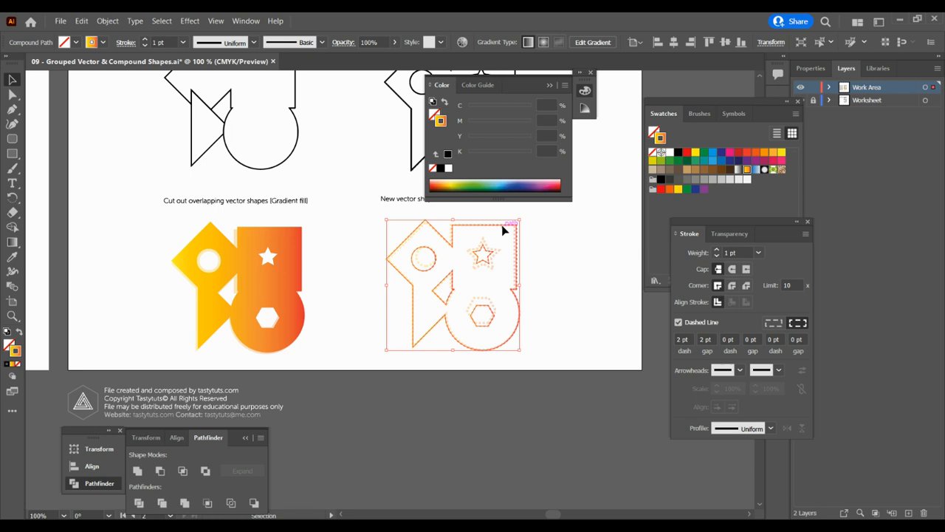
left_click(576, 271)
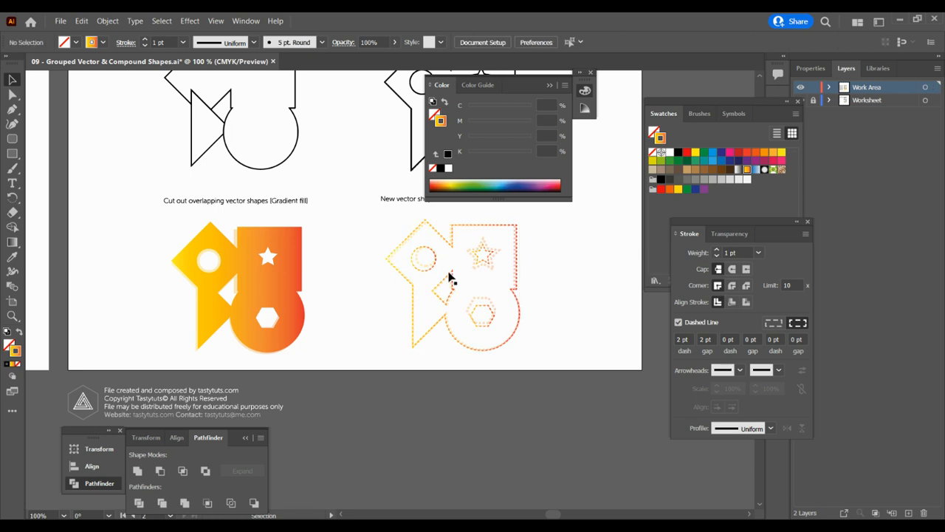
Collapse the Color settings covering the worksheet and review all the Episode 9 examples
key("ctrl+minus")
key("ctrl+minus")
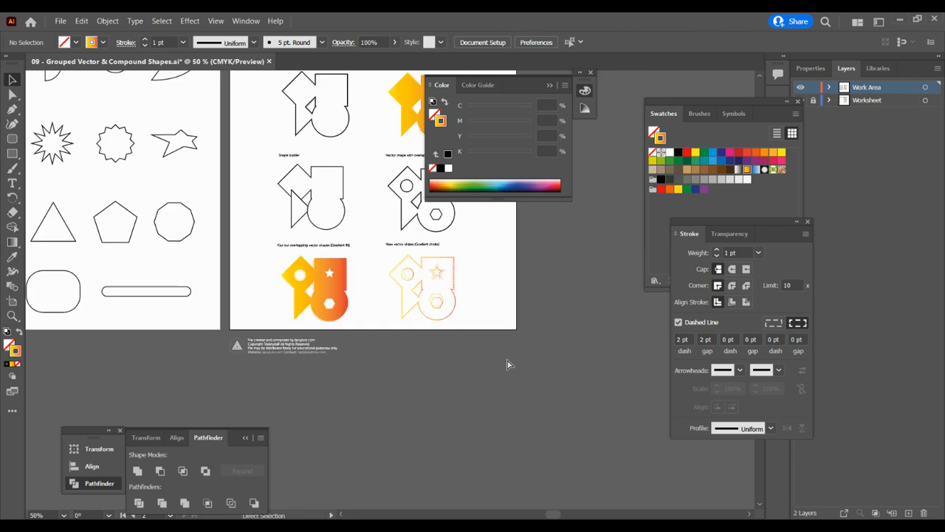
scroll(759, 71, "up", 4)
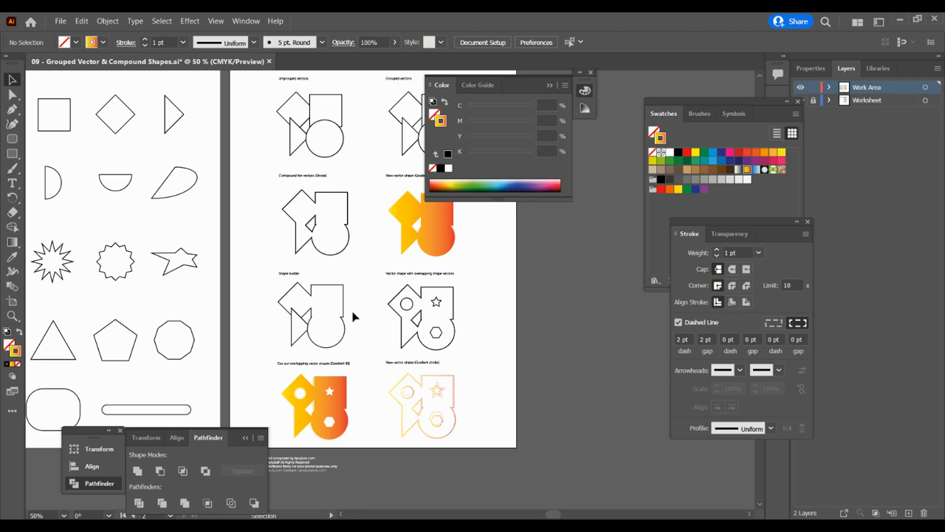
scroll(763, 79, "up", 2)
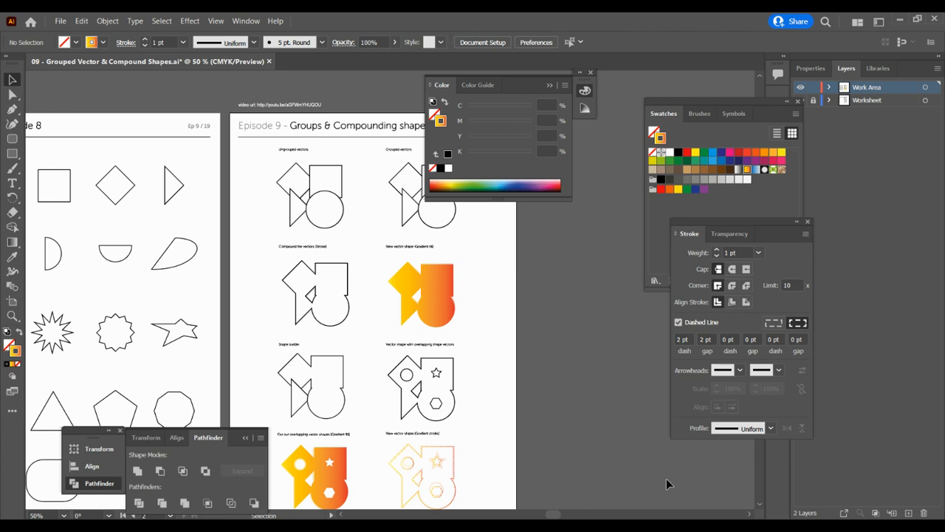
left_click(549, 85)
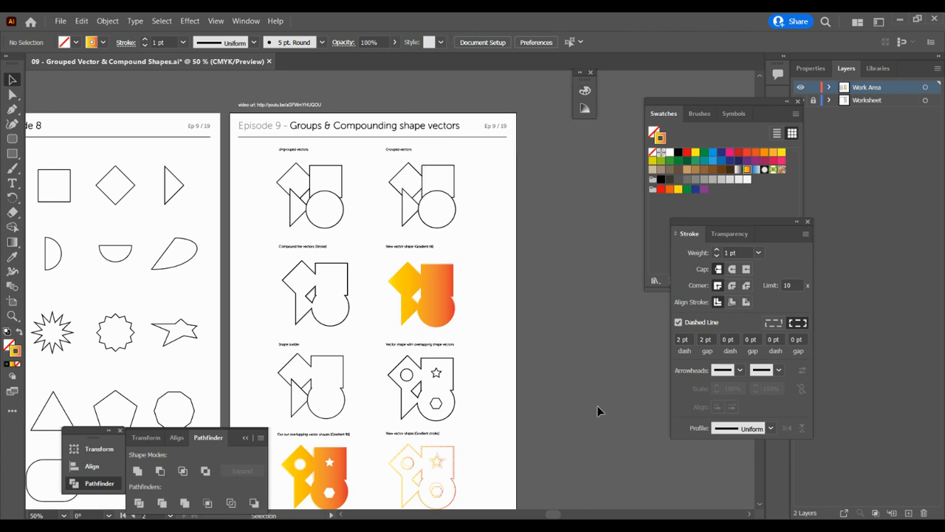
scroll(757, 506, "down", 1)
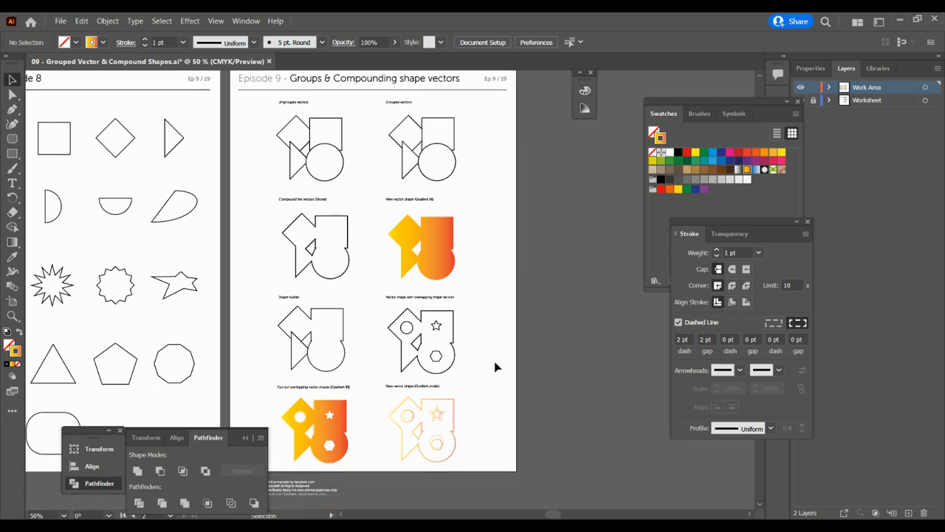